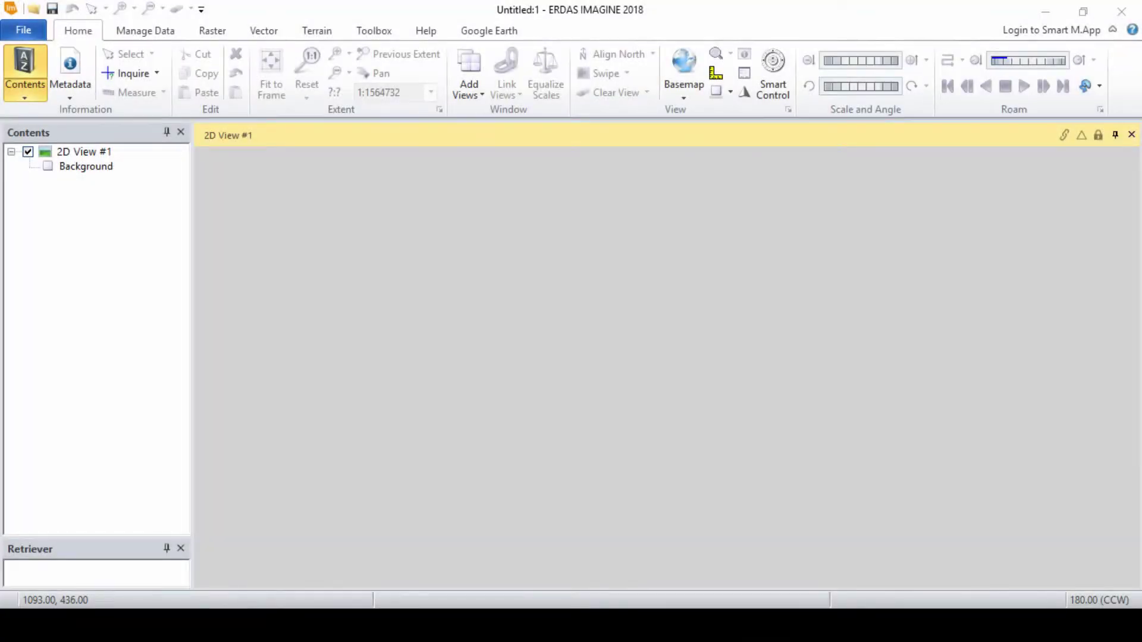
# Load capetown.img into the first 2D view.
pyautogui.rightClick(612, 347)
pyautogui.click(648, 9)
pyautogui.click(449, 241)
pyautogui.click(743, 226)
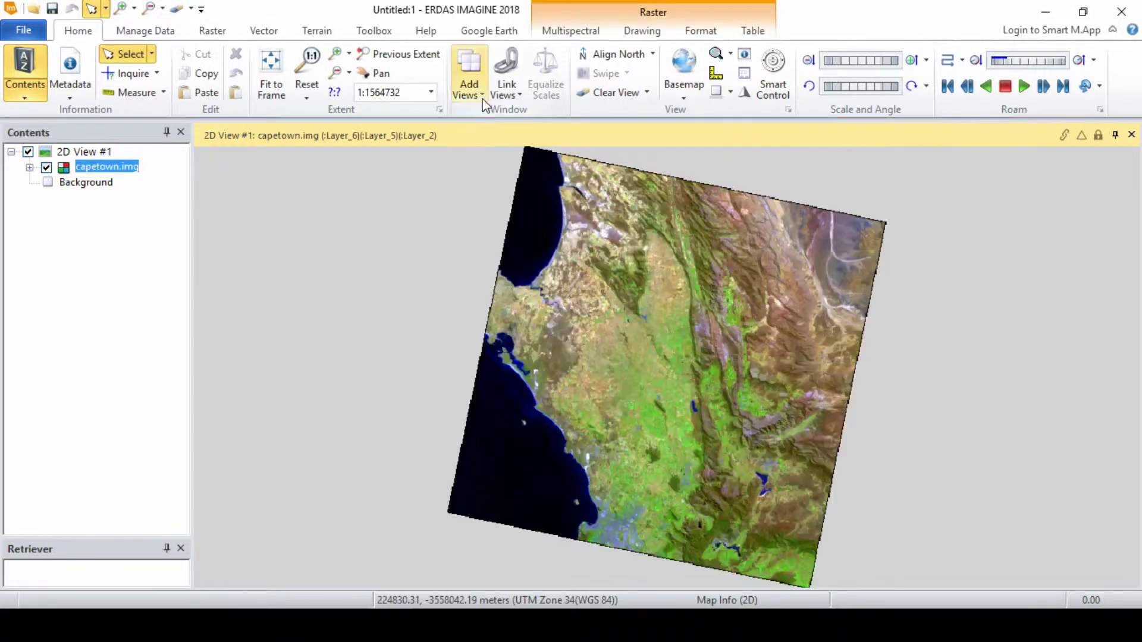
# Add two more 2D views and fit the Cape Town image to its view.
pyautogui.click(469, 86)
pyautogui.click(476, 255)
pyautogui.rightClick(452, 288)
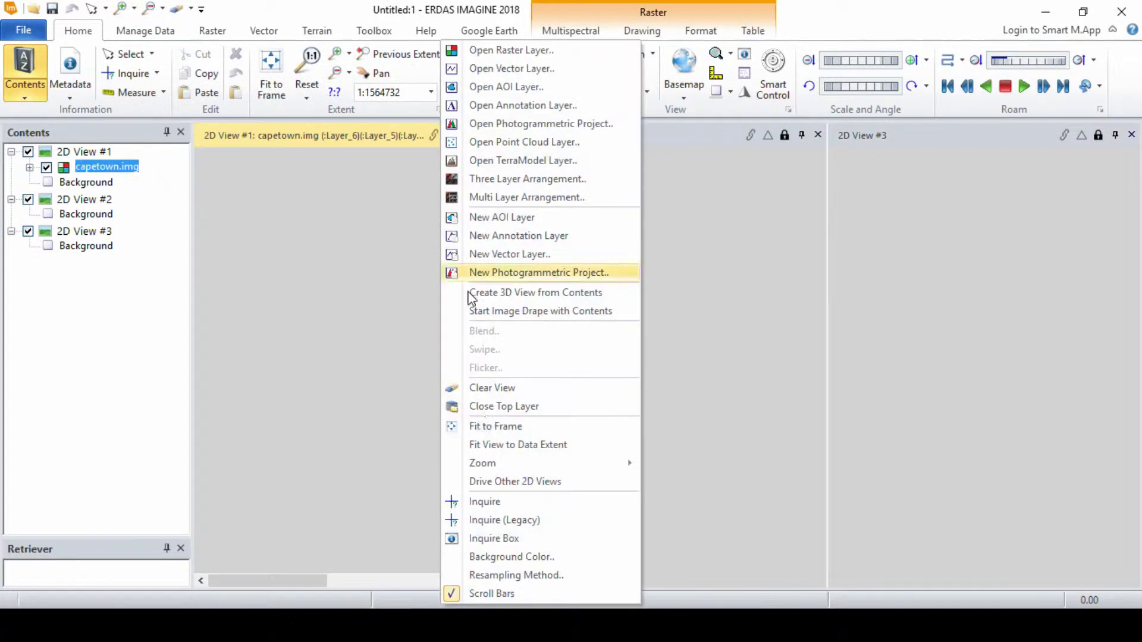
pyautogui.click(517, 427)
# Load capetown_superclass.img from the Outputs folder into the second view.
pyautogui.click(684, 288)
pyautogui.rightClick(683, 287)
pyautogui.click(714, 50)
pyautogui.doubleClick(401, 225)
pyautogui.click(467, 238)
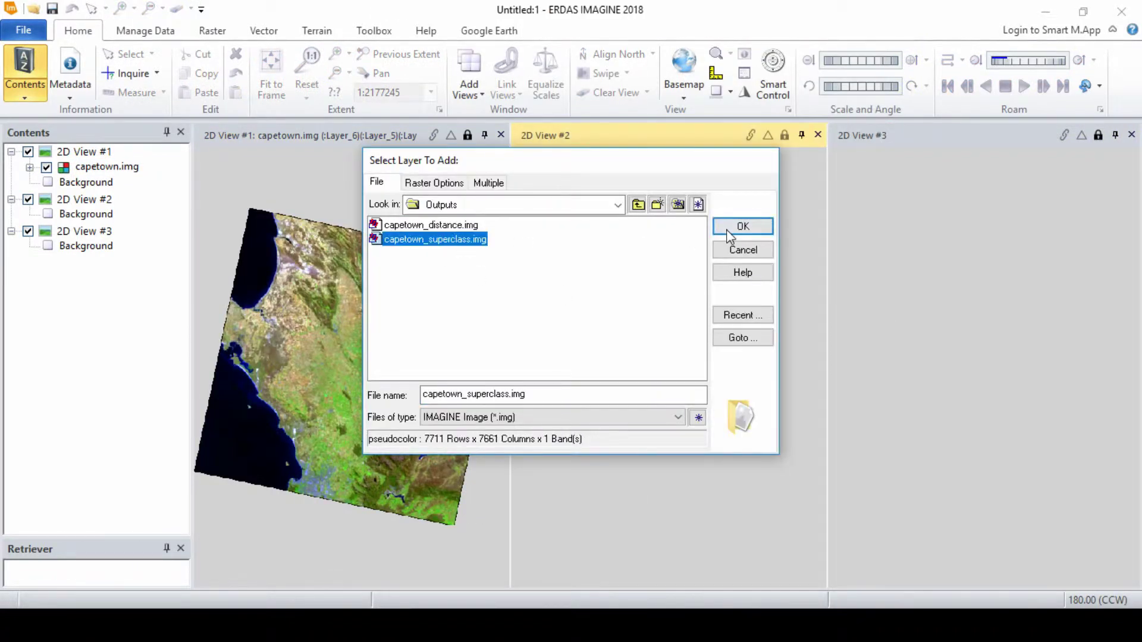
pyautogui.click(743, 227)
# Load capetown_distance.img into the third view and link the first view.
pyautogui.rightClick(904, 262)
pyautogui.click(957, 45)
pyautogui.doubleClick(399, 225)
pyautogui.click(417, 225)
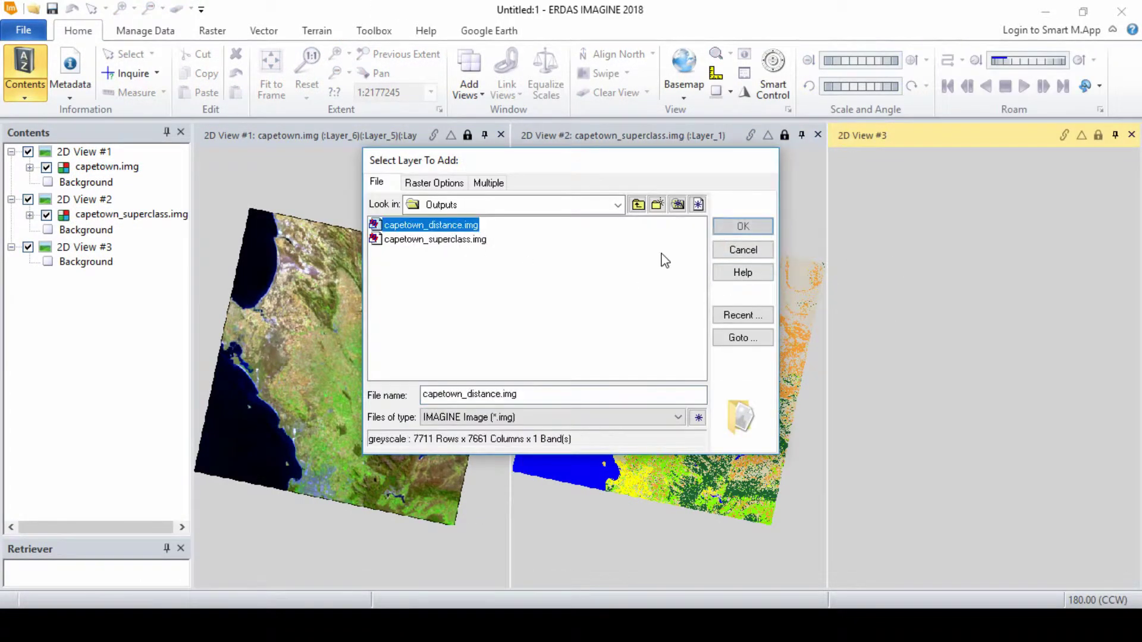
pyautogui.click(742, 227)
pyautogui.click(435, 135)
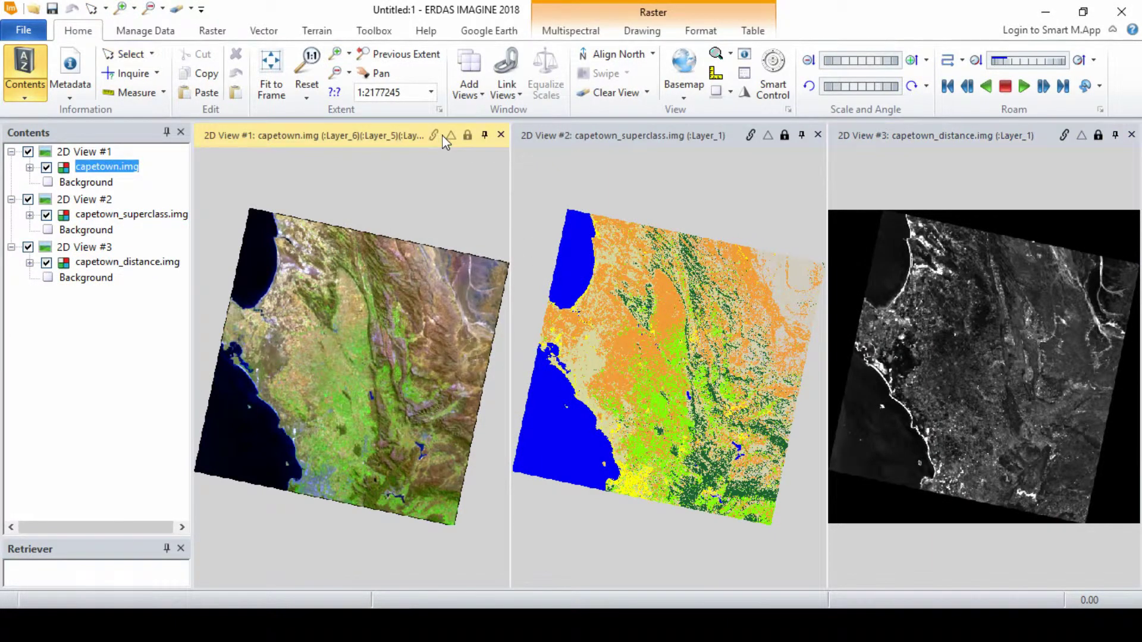
# Link and lock the second and third views, equalize all scales, and zoom in.
pyautogui.click(751, 136)
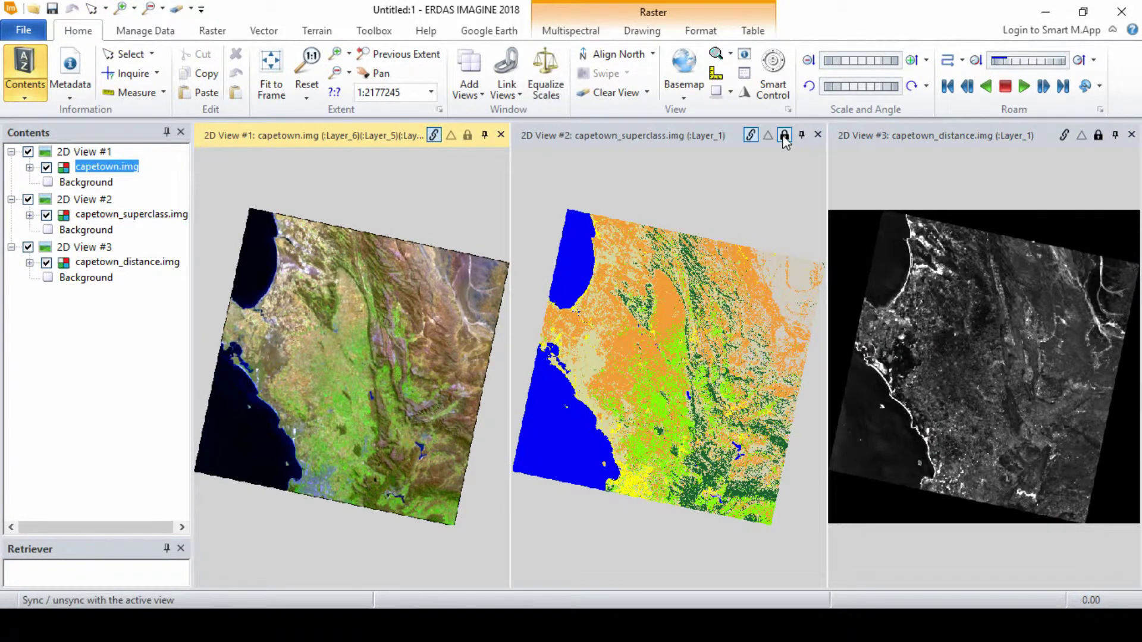
pyautogui.click(784, 135)
pyautogui.click(1064, 136)
pyautogui.click(1098, 136)
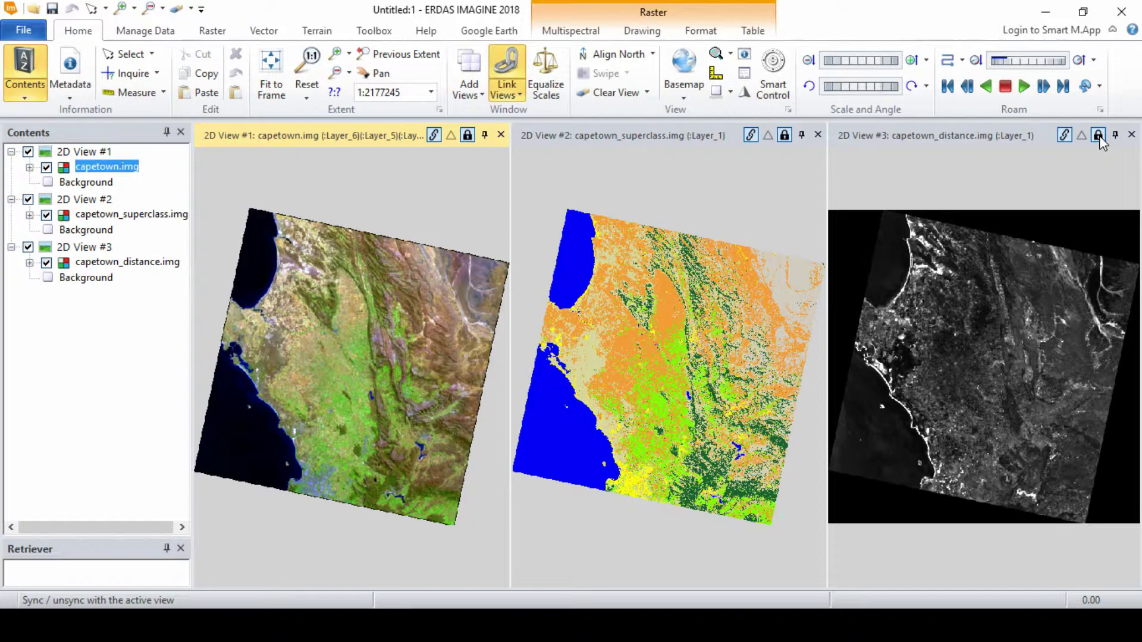
pyautogui.click(544, 80)
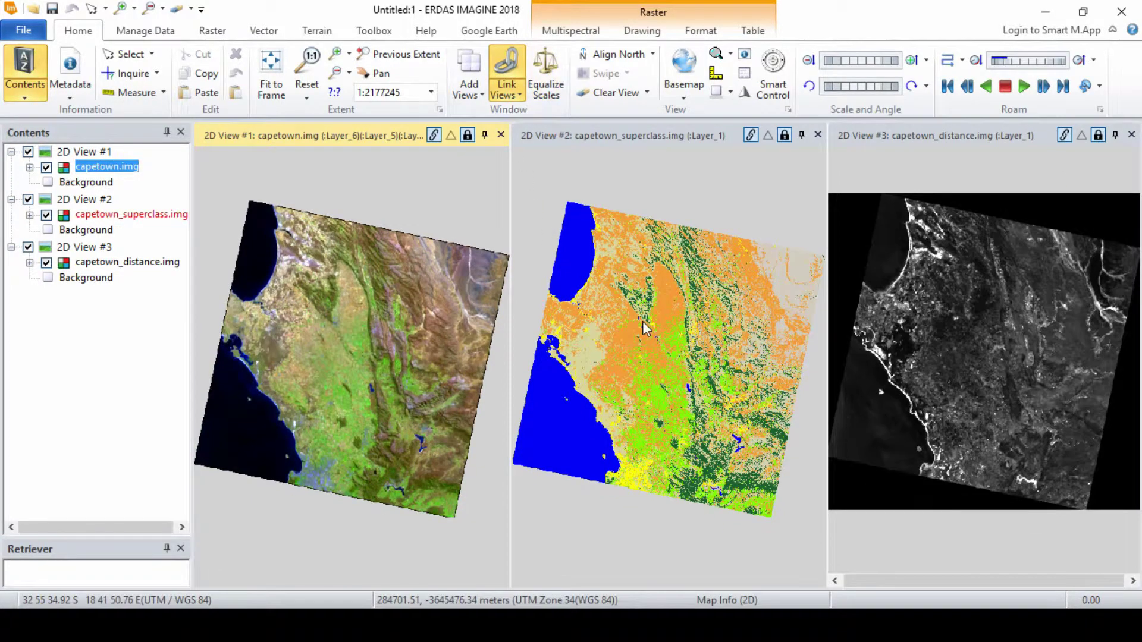
pyautogui.scroll(2, 634, 358)
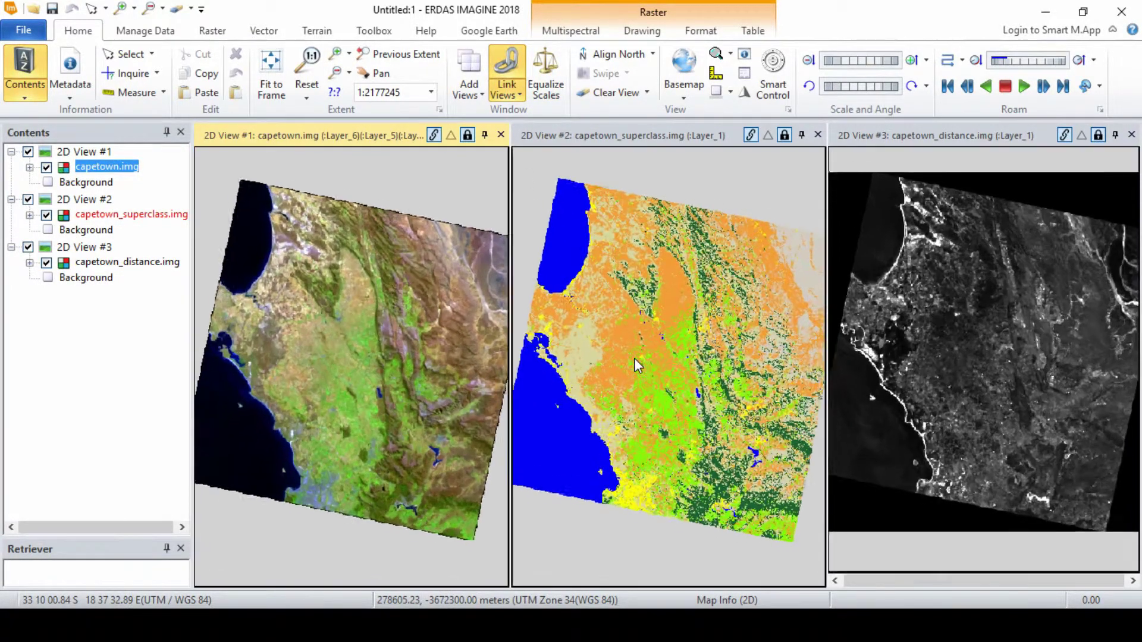
pyautogui.scroll(1, 634, 358)
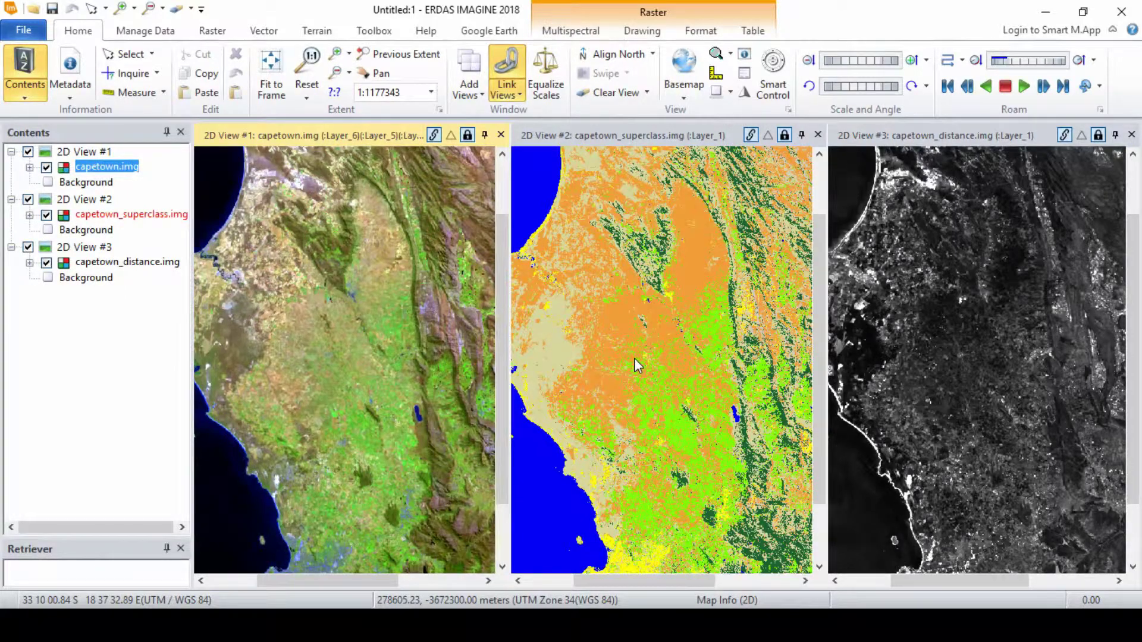
# With the superclass view active, start the Raster > Supervised > Threshold tool.
pyautogui.click(637, 275)
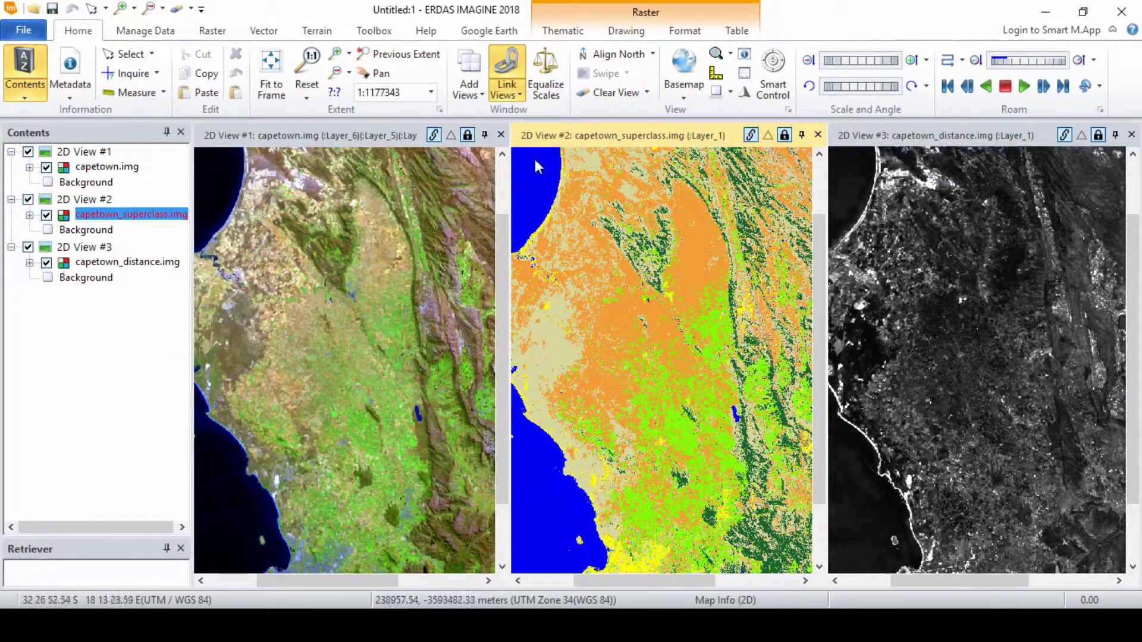
pyautogui.click(215, 33)
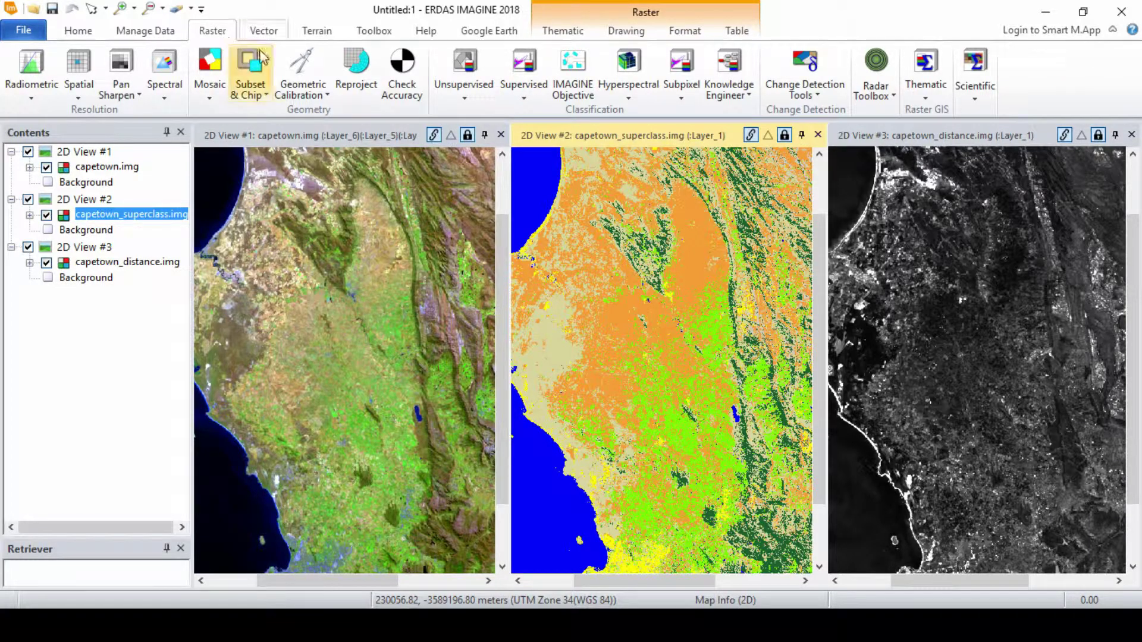
pyautogui.click(524, 104)
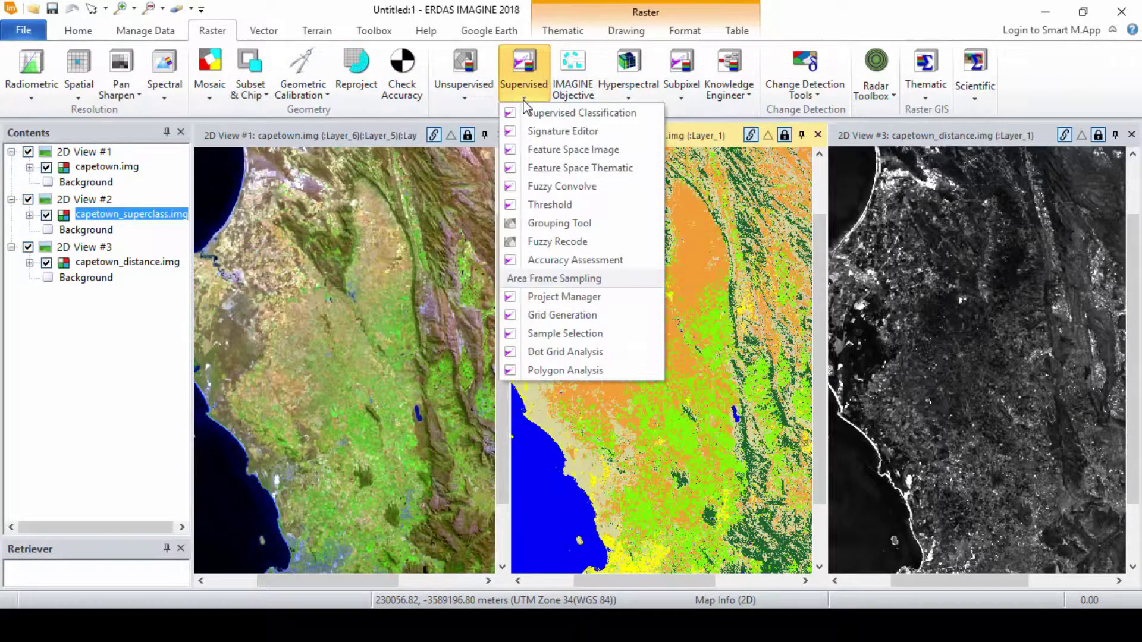
pyautogui.click(553, 205)
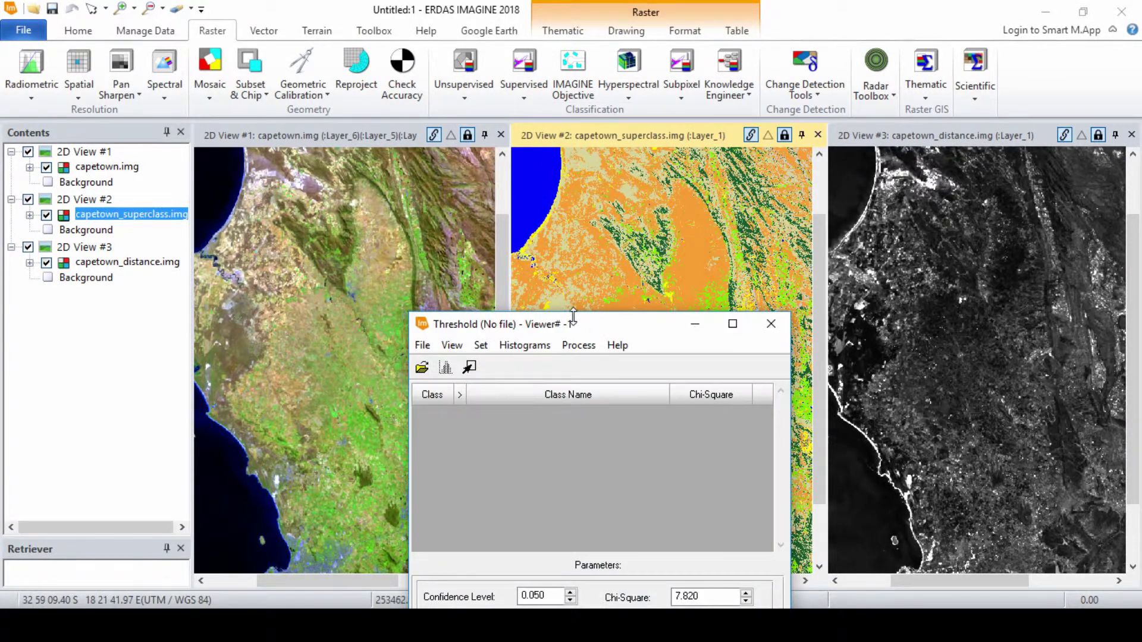
pyautogui.moveTo(577, 314); pyautogui.dragTo(614, 191)
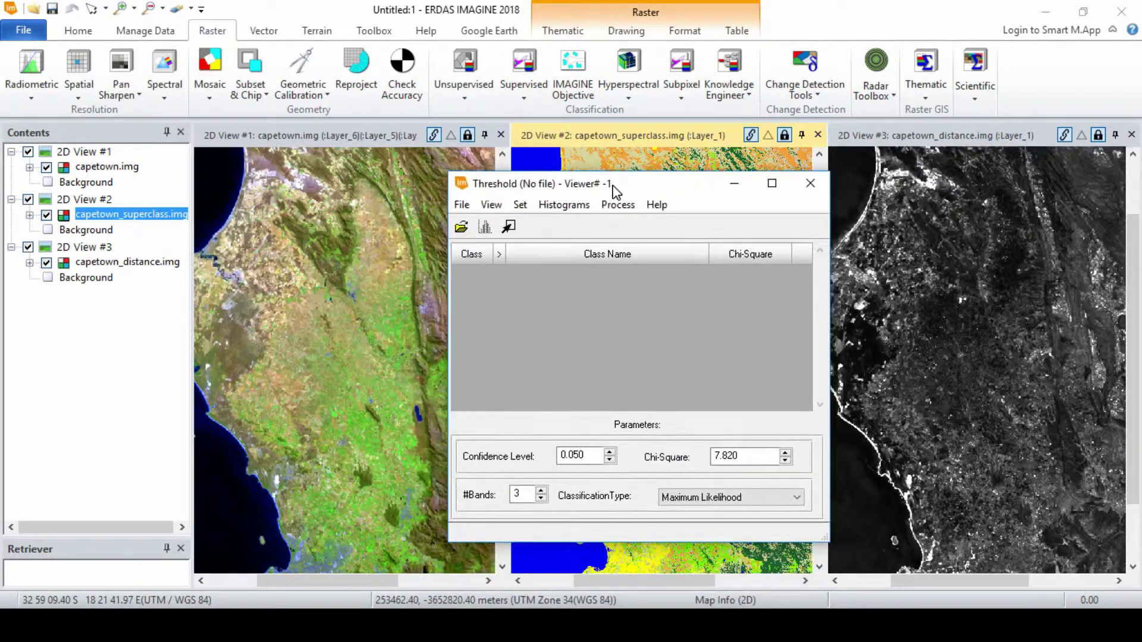
# Browse to the outputs folder in the Threshold tool's Open Files dialog.
pyautogui.click(461, 205)
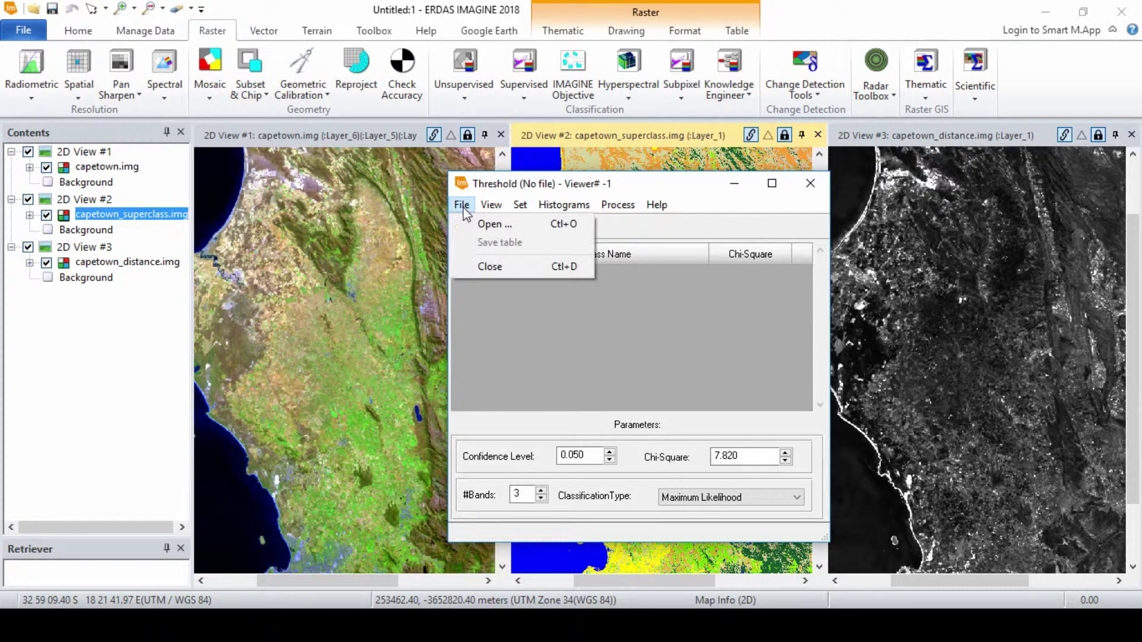
pyautogui.click(488, 226)
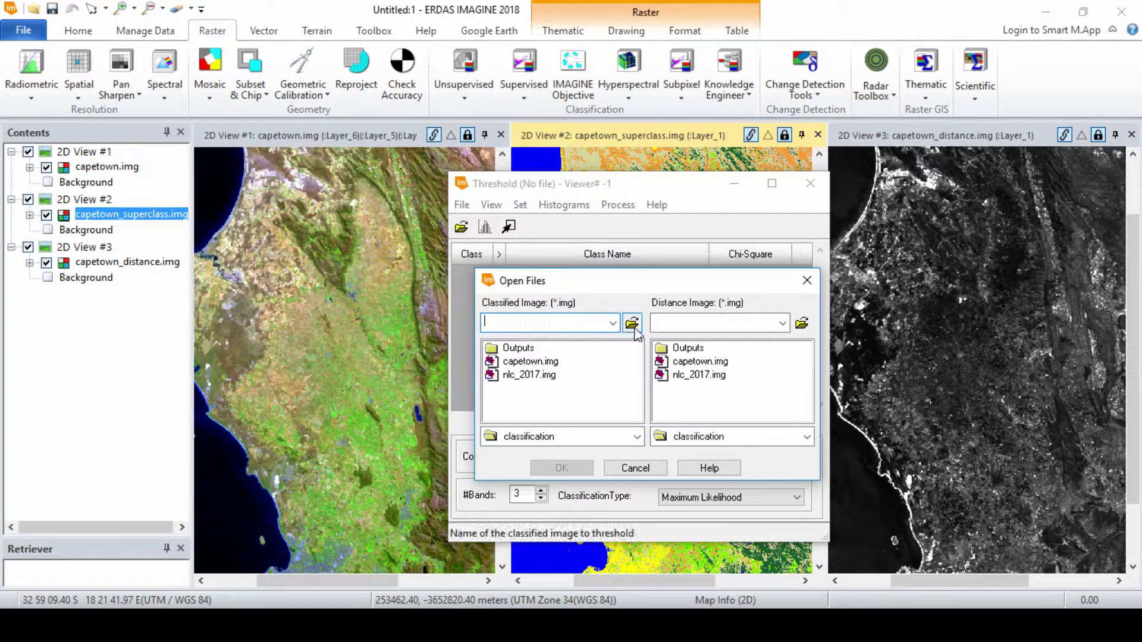
pyautogui.doubleClick(519, 349)
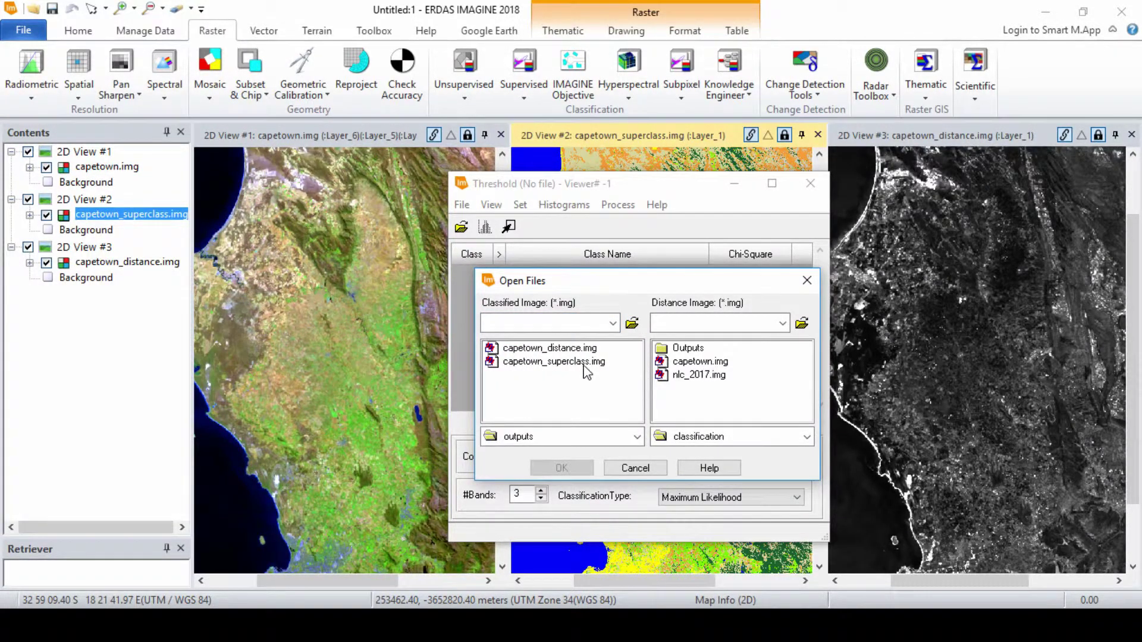
# Open capetown_superclass.img with its distance image, attach the tool to Viewer 2, compute histograms.
pyautogui.click(571, 361)
pyautogui.click(561, 468)
pyautogui.click(491, 204)
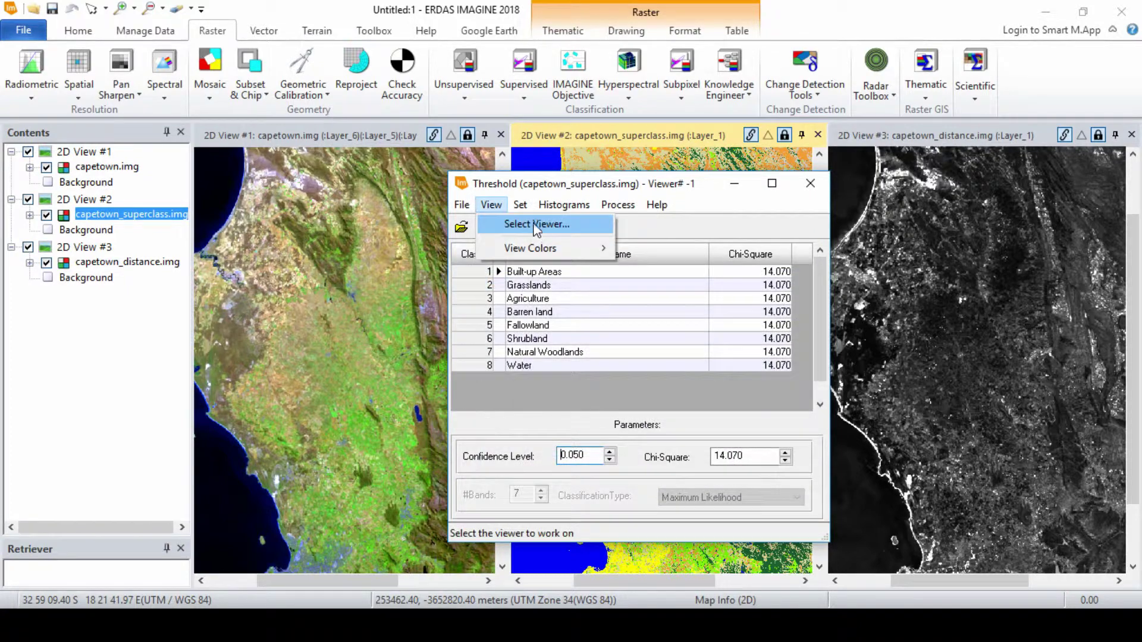
pyautogui.click(511, 225)
pyautogui.click(651, 159)
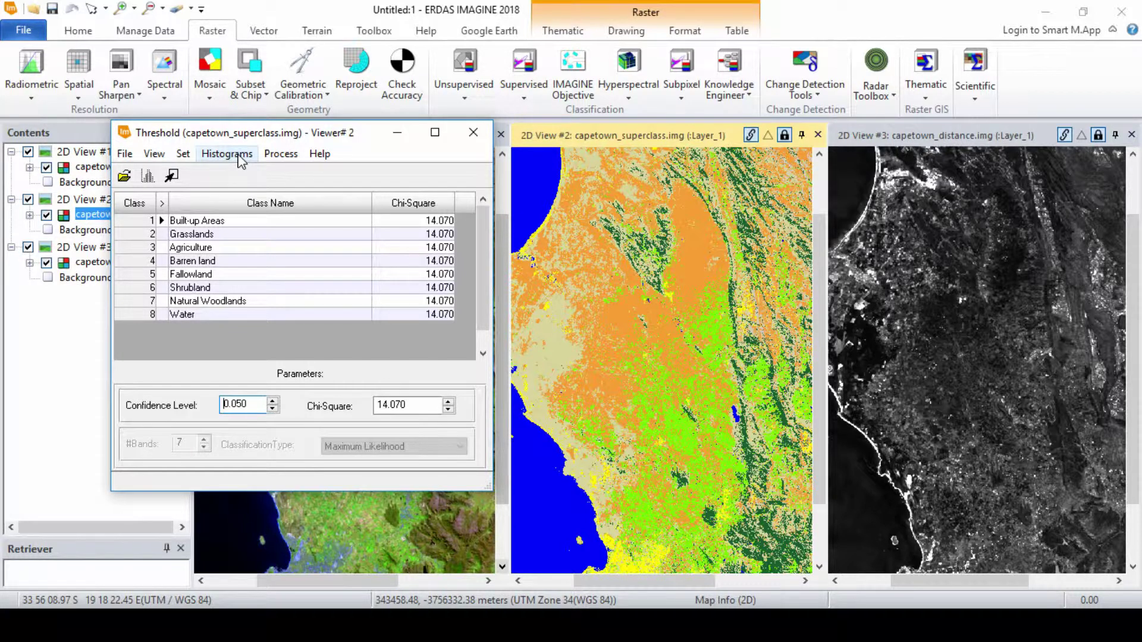
pyautogui.click(228, 154)
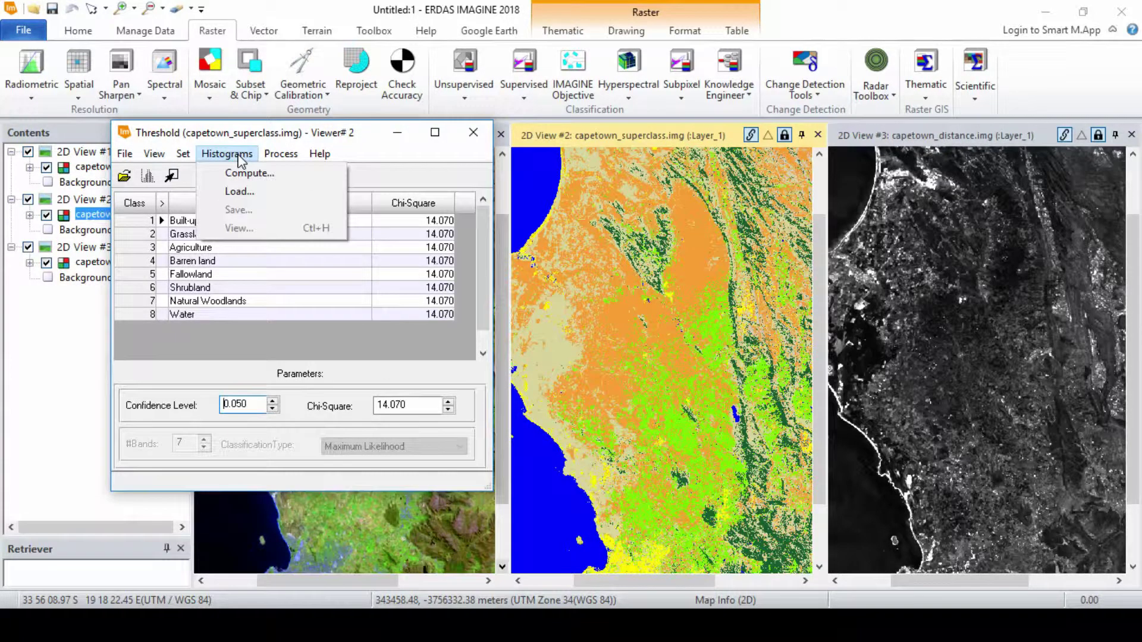
pyautogui.click(241, 174)
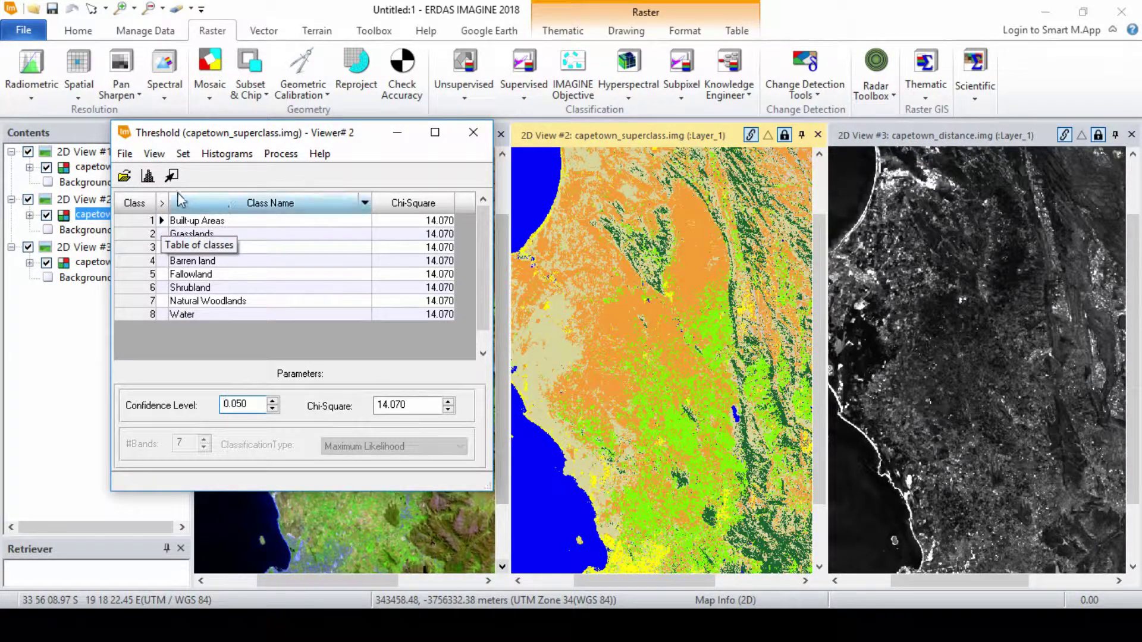
# Raise the Built-up Areas chi-square threshold to 456.256 on its distance histogram.
pyautogui.click(148, 176)
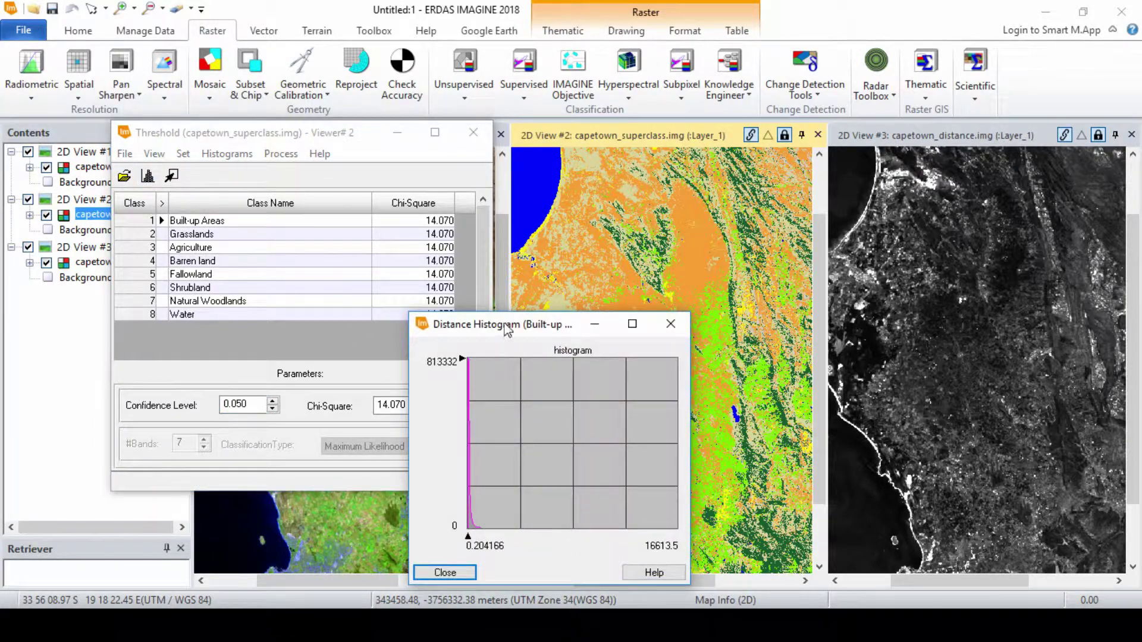
pyautogui.moveTo(507, 330); pyautogui.dragTo(422, 211)
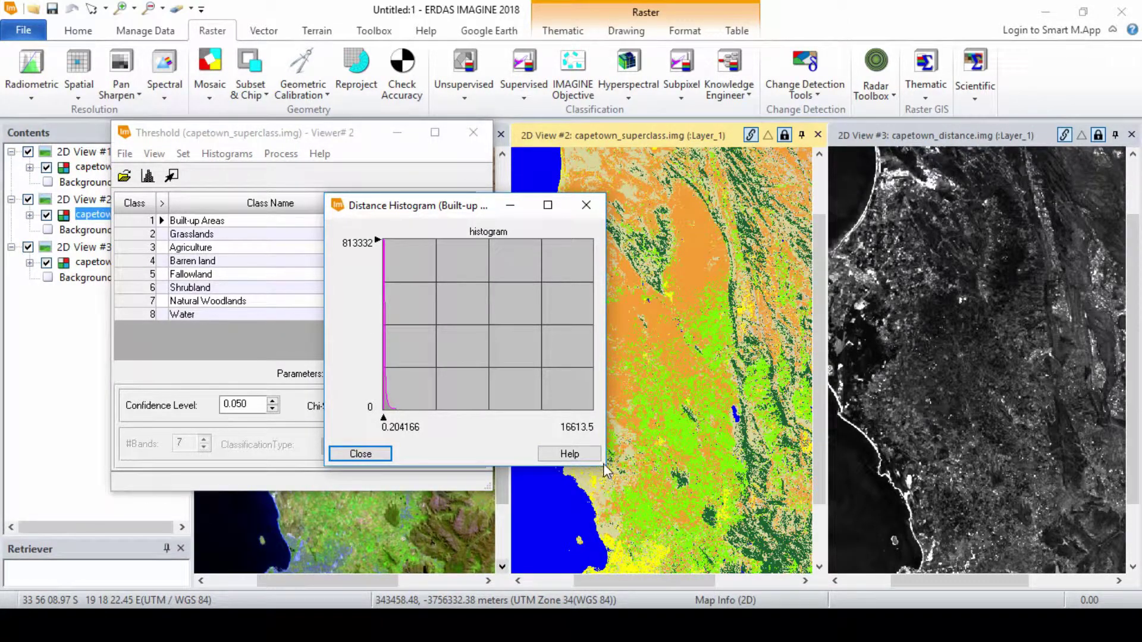
pyautogui.moveTo(608, 470); pyautogui.dragTo(987, 583)
pyautogui.moveTo(229, 535); pyautogui.dragTo(239, 534)
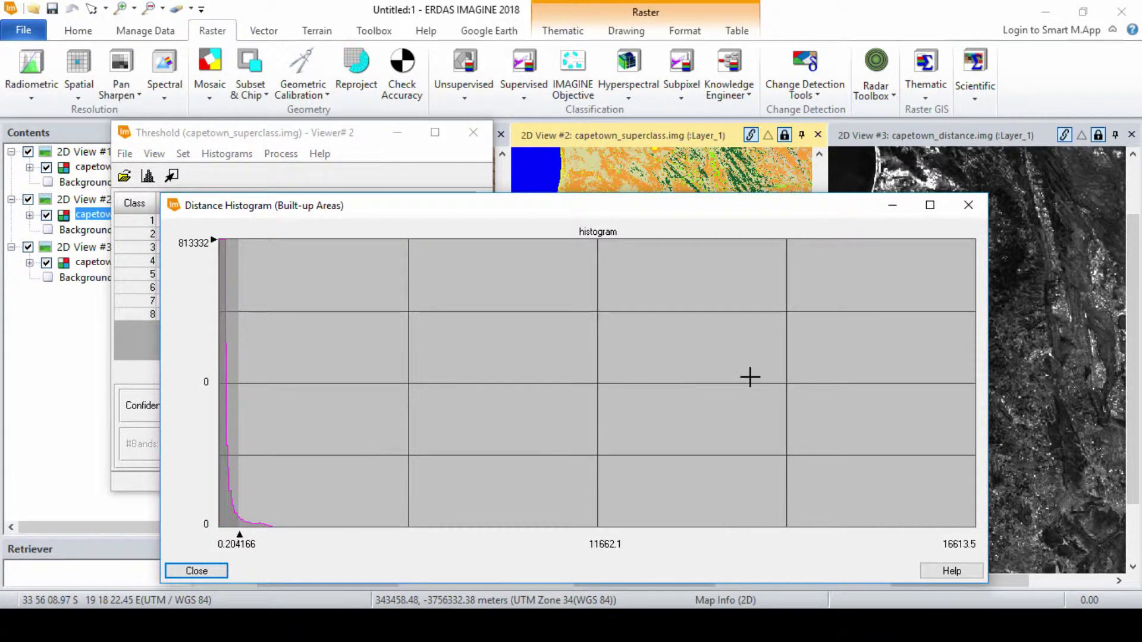
pyautogui.click(197, 572)
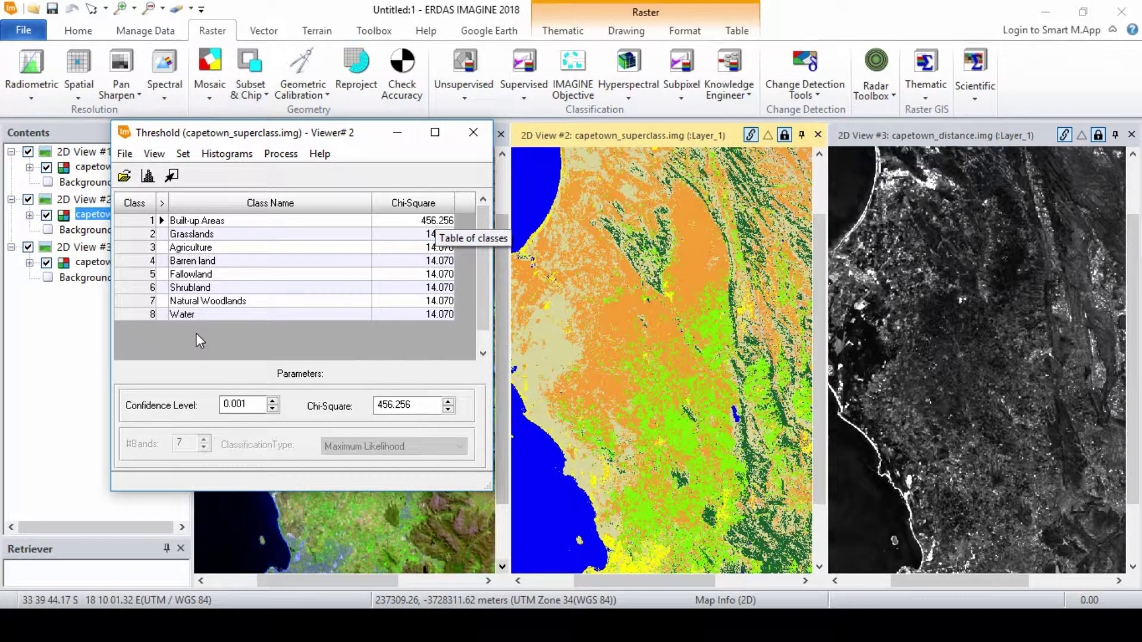
# Set the Grasslands distance cutoff on its histogram.
pyautogui.click(159, 233)
pyautogui.click(150, 182)
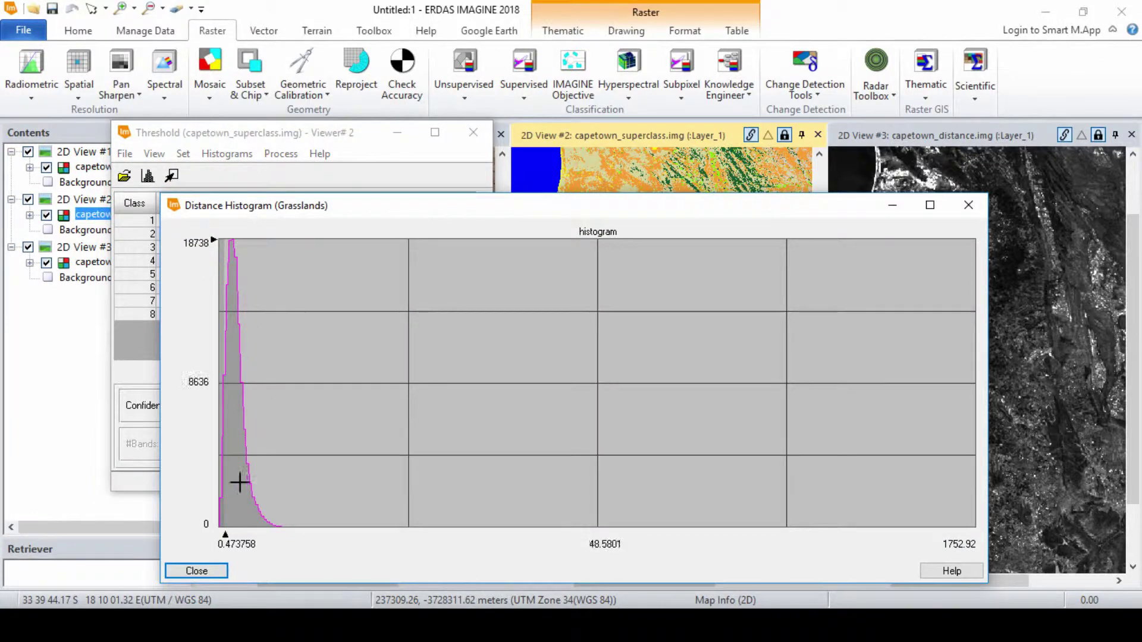
pyautogui.moveTo(227, 533); pyautogui.dragTo(264, 534)
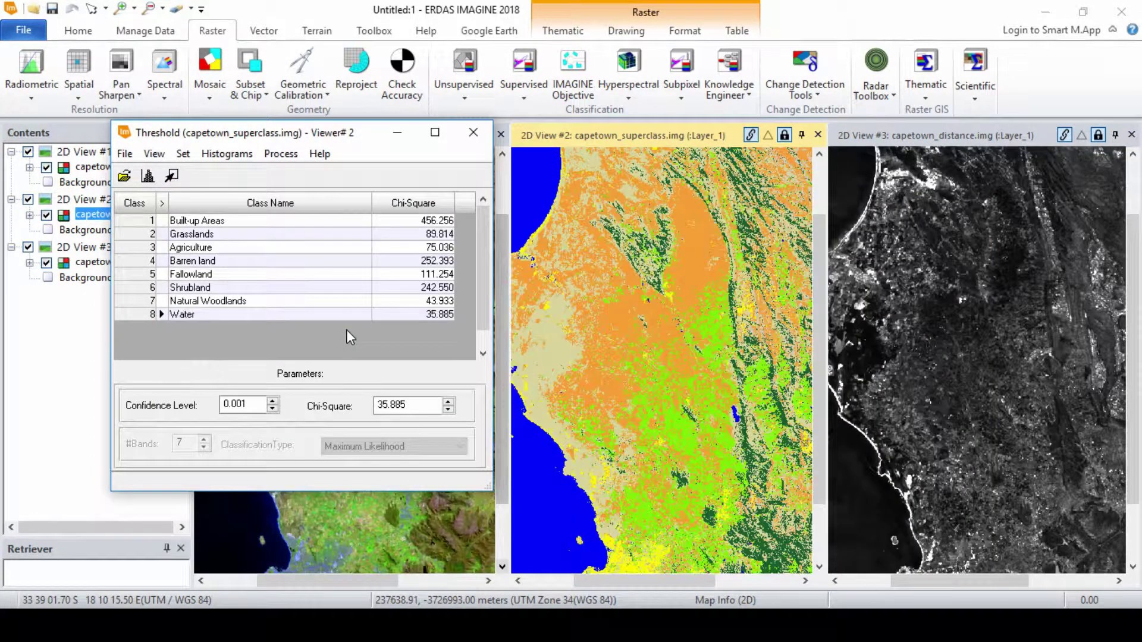
pyautogui.click(586, 138)
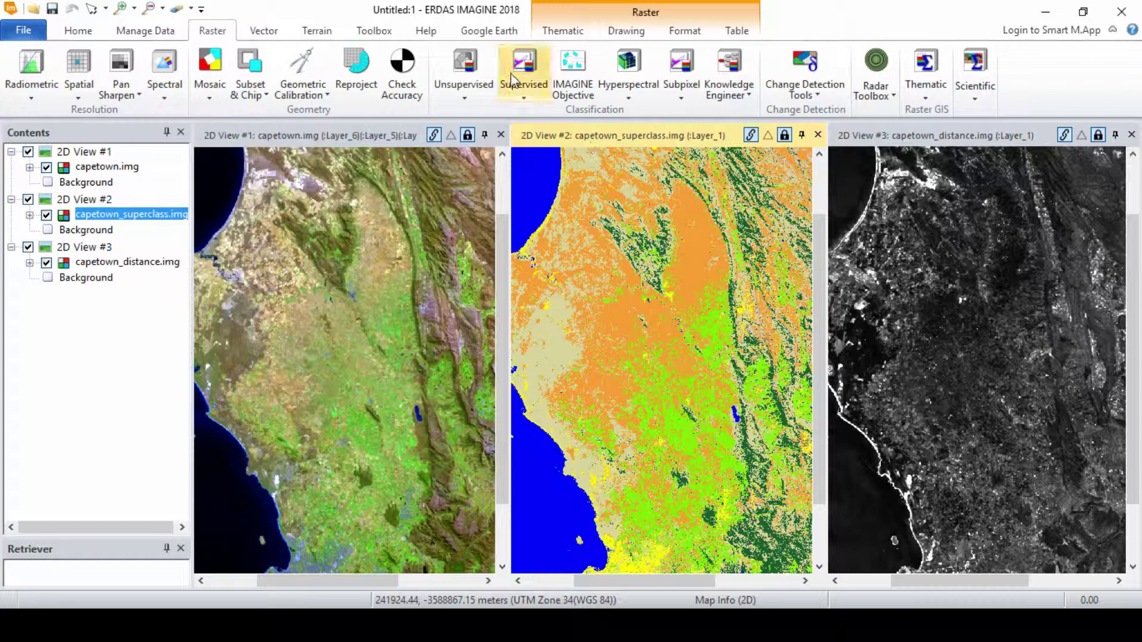
# Show the capetown_superclass.img attribute table and select all its class rows.
pyautogui.click(737, 31)
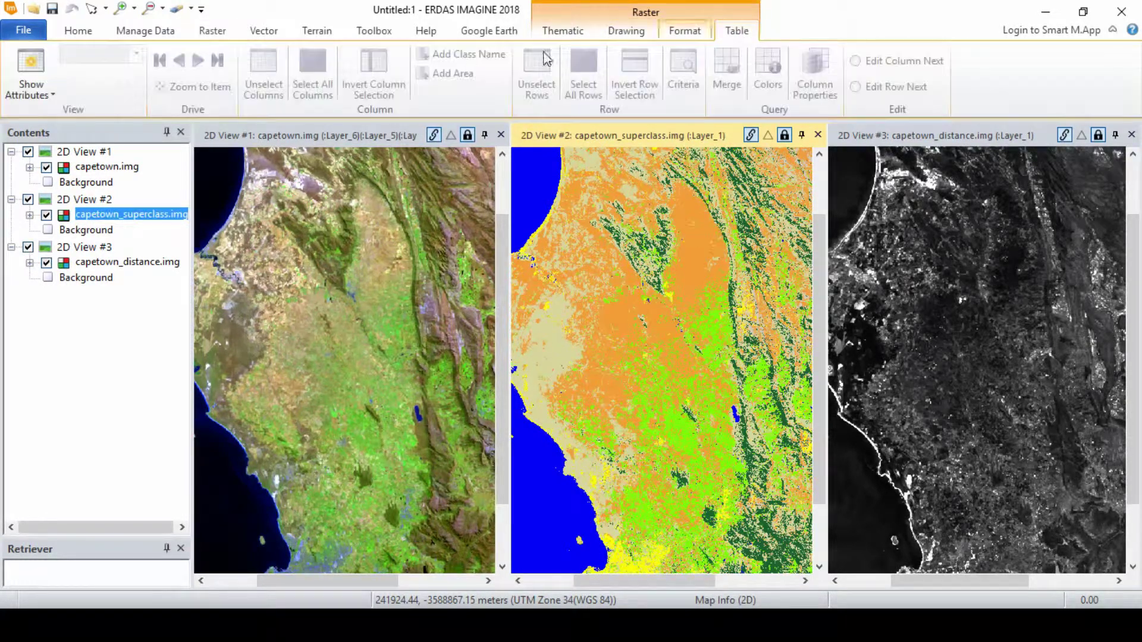
pyautogui.click(31, 69)
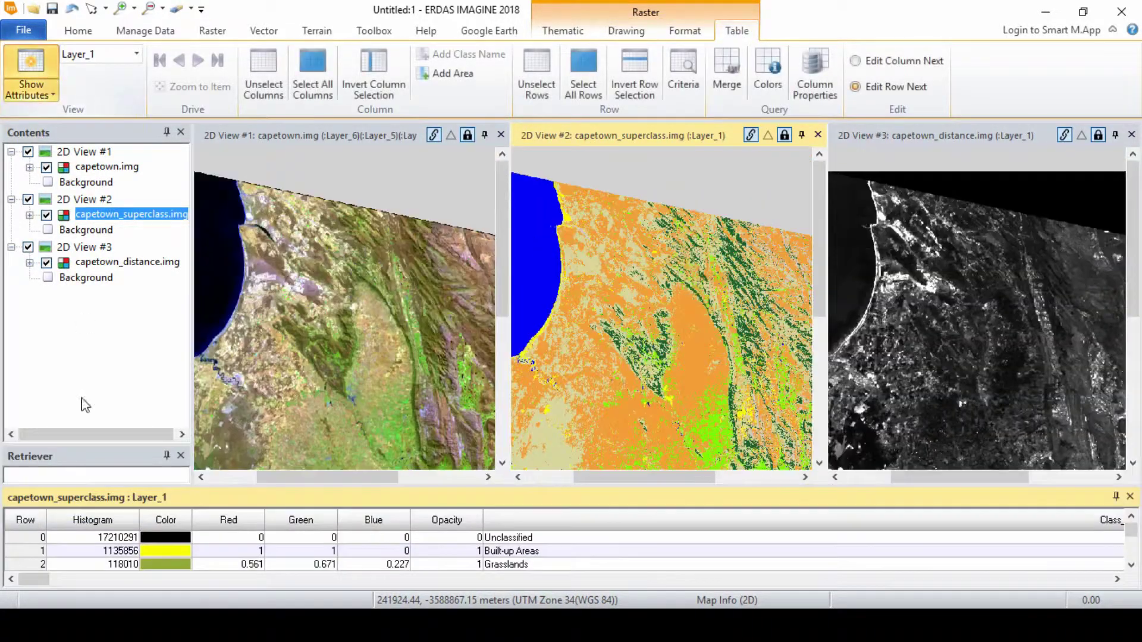
pyautogui.rightClick(23, 551)
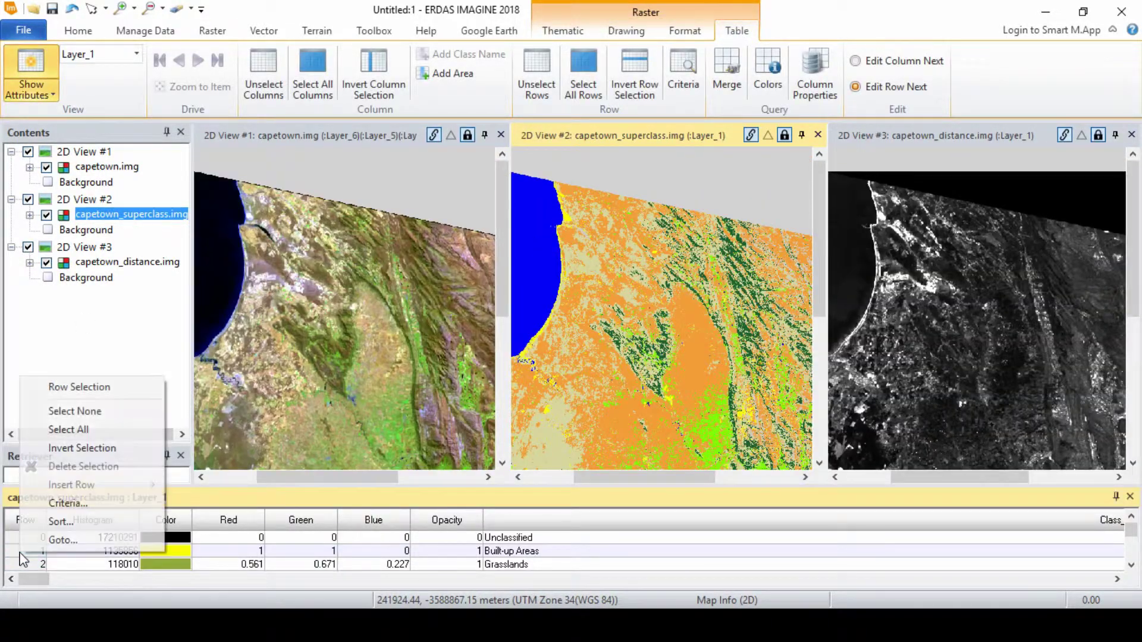
pyautogui.click(76, 430)
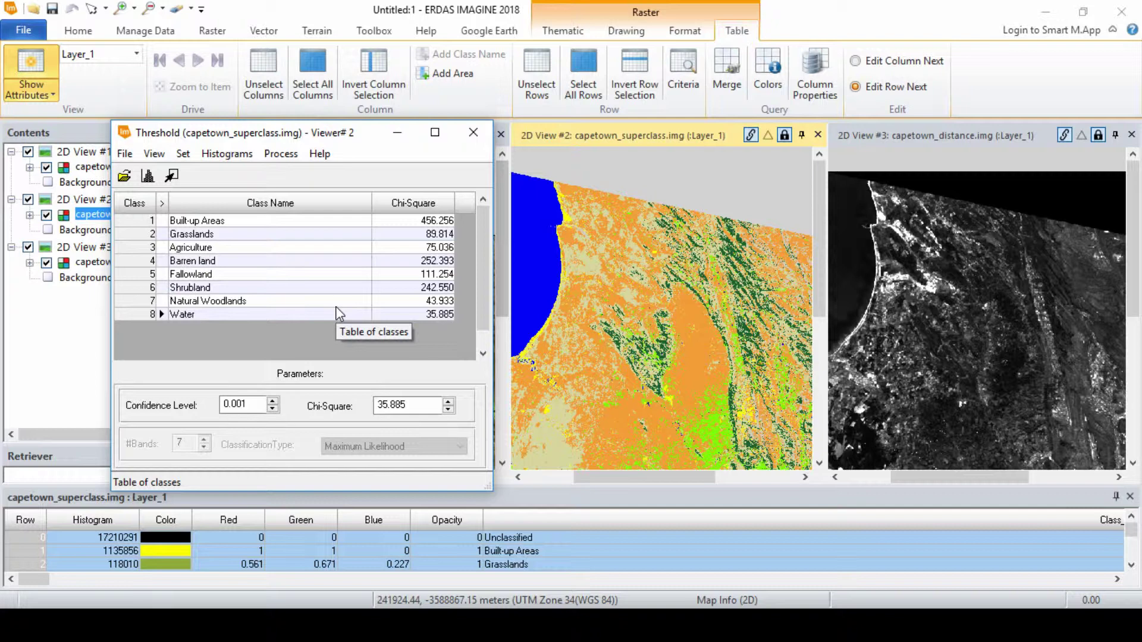
# Preview the threshold as a Threshold Mask layer in View #2 and zoom in.
pyautogui.click(279, 156)
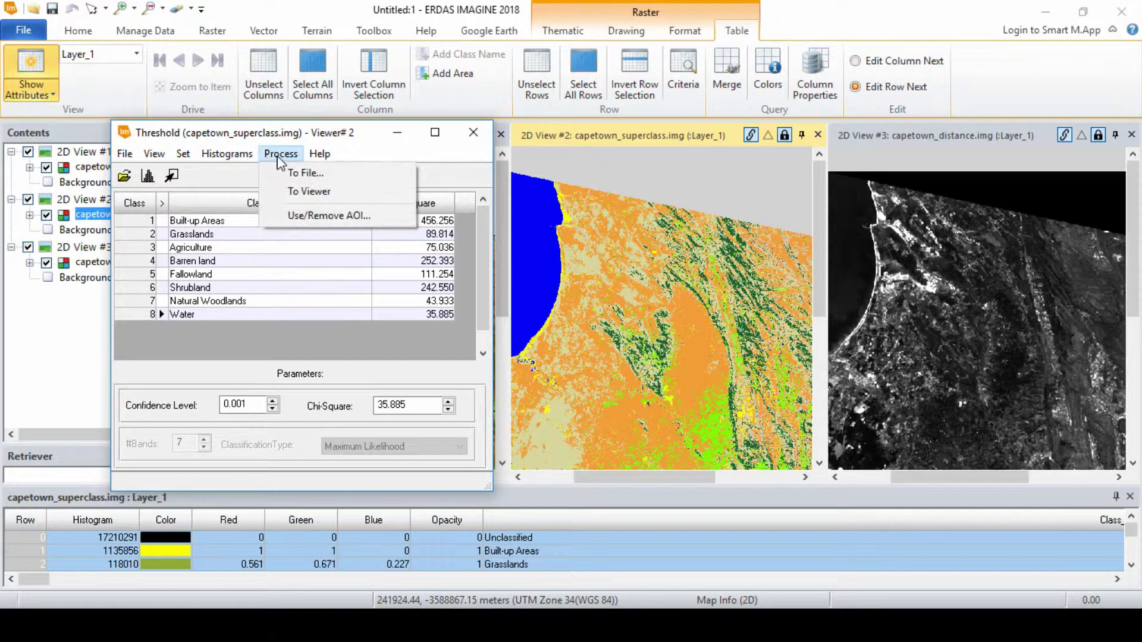
pyautogui.click(295, 193)
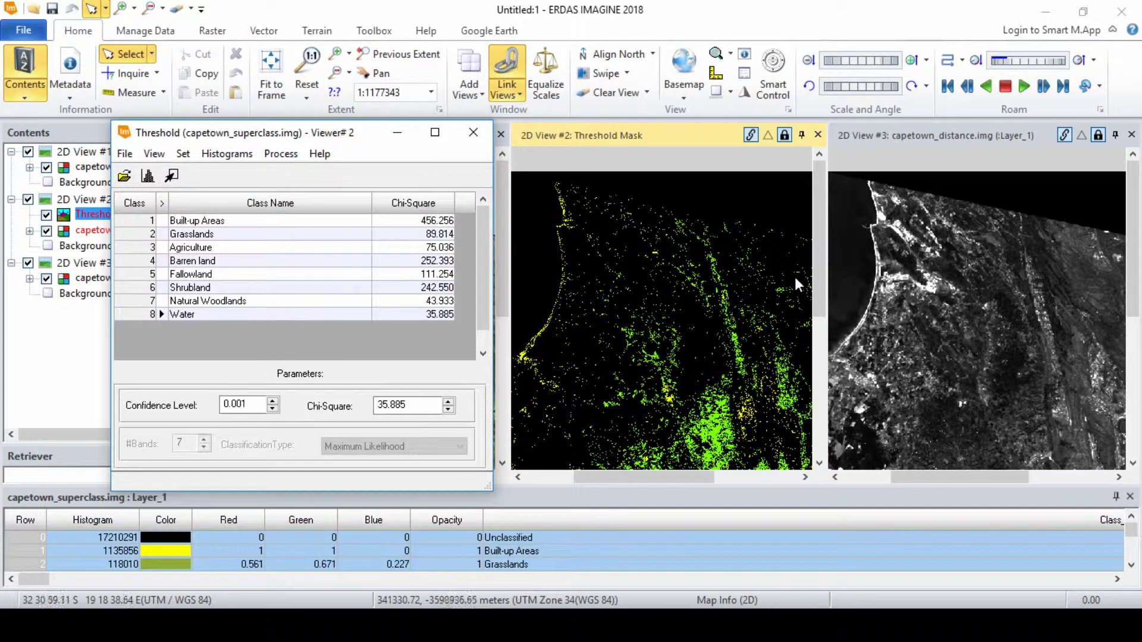
pyautogui.click(728, 348)
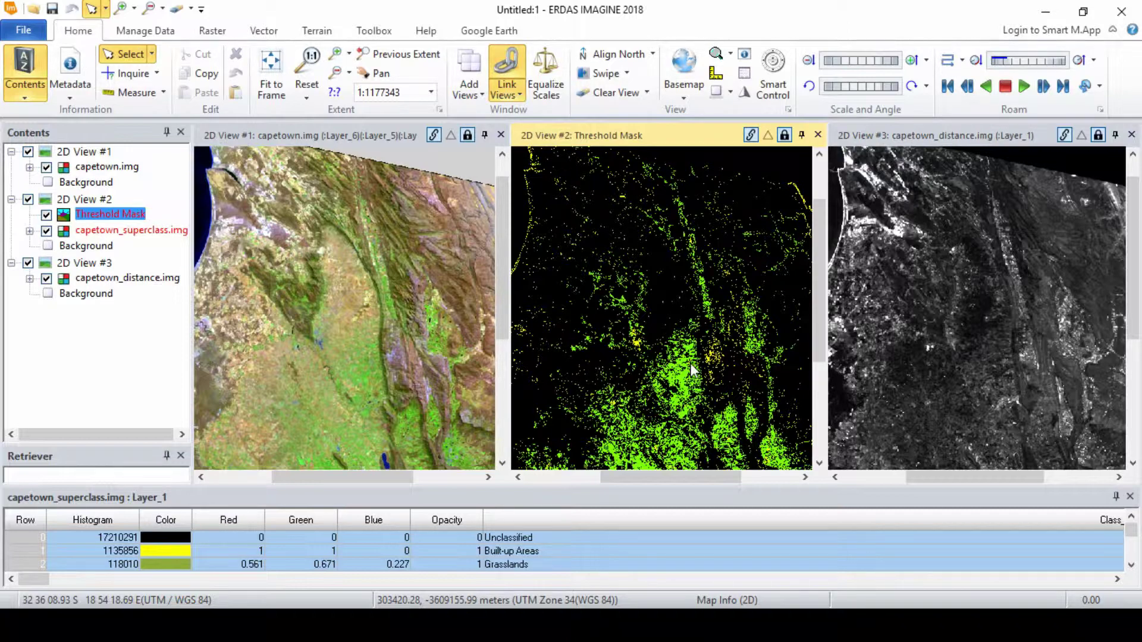
pyautogui.scroll(2, 680, 391)
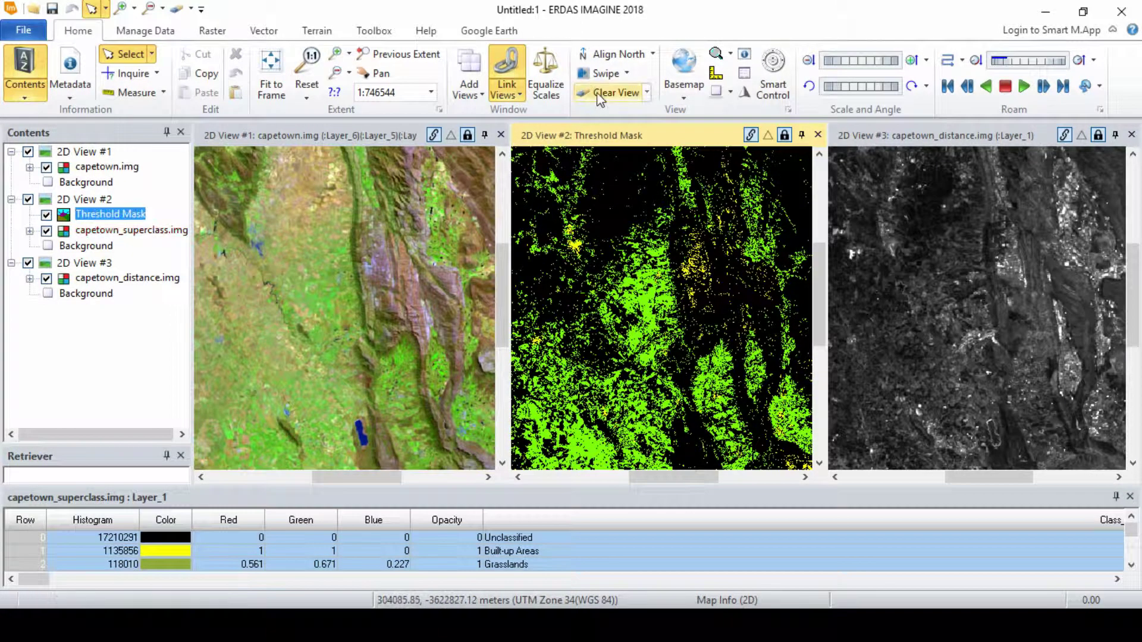
pyautogui.click(602, 73)
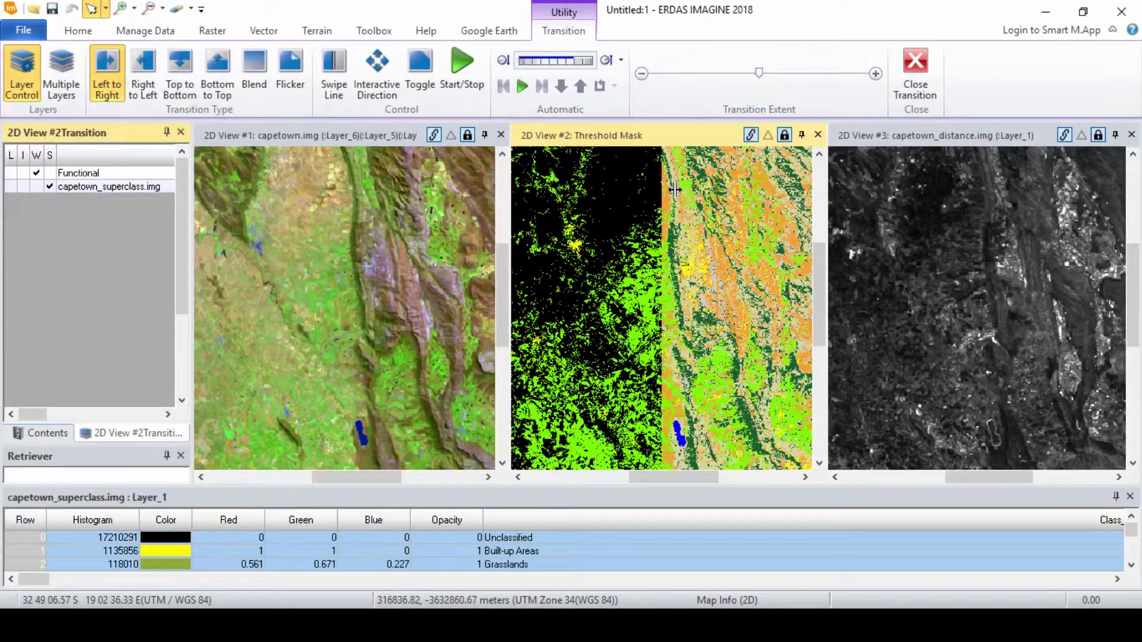
pyautogui.click(300, 88)
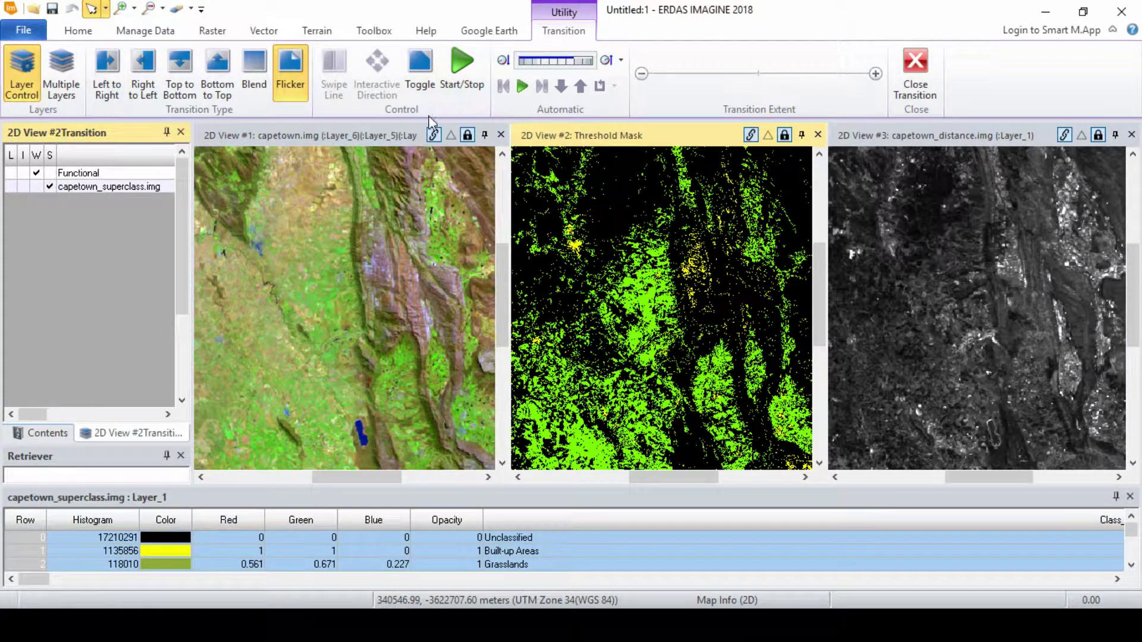
pyautogui.click(460, 65)
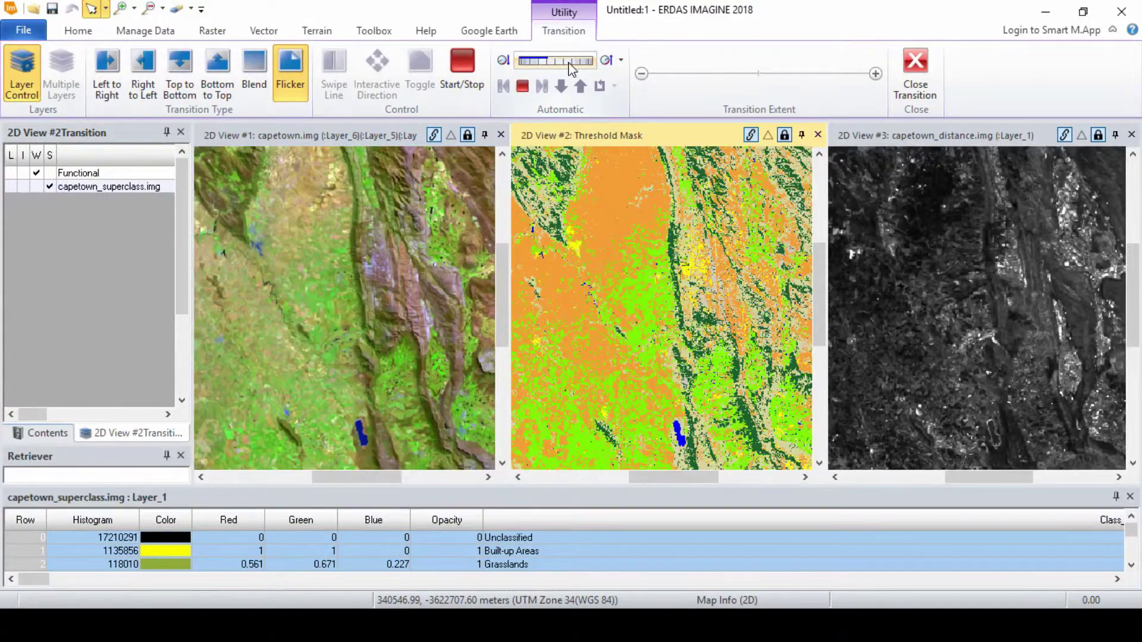
pyautogui.click(915, 80)
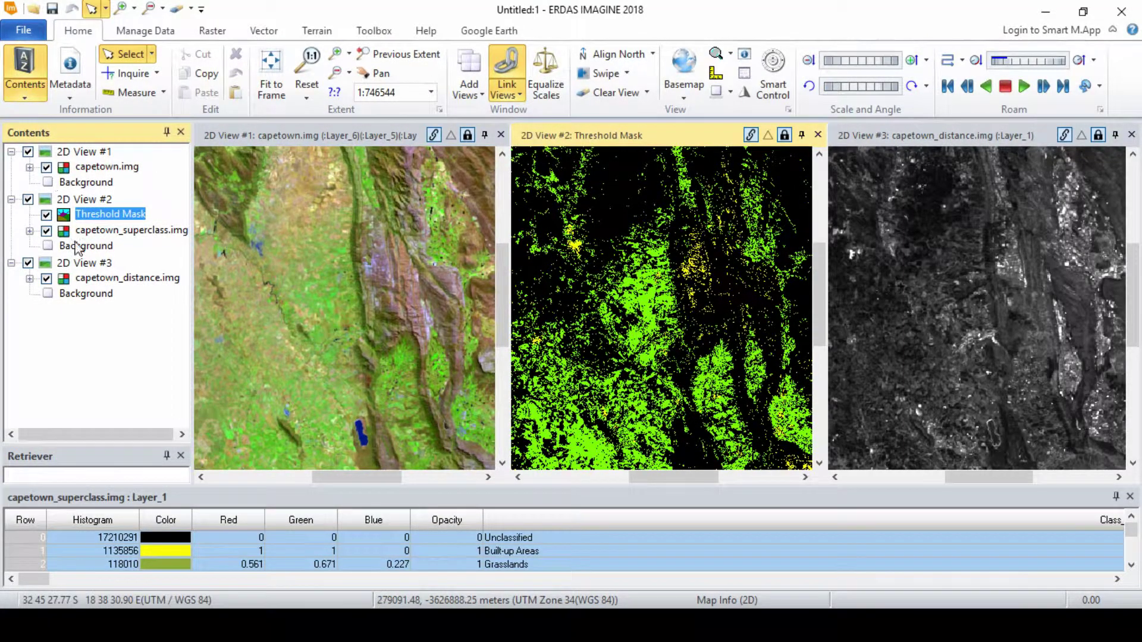
# Remove the Threshold Mask layer from View #2 without saving, and bring back the Threshold dialog.
pyautogui.rightClick(107, 218)
pyautogui.click(156, 265)
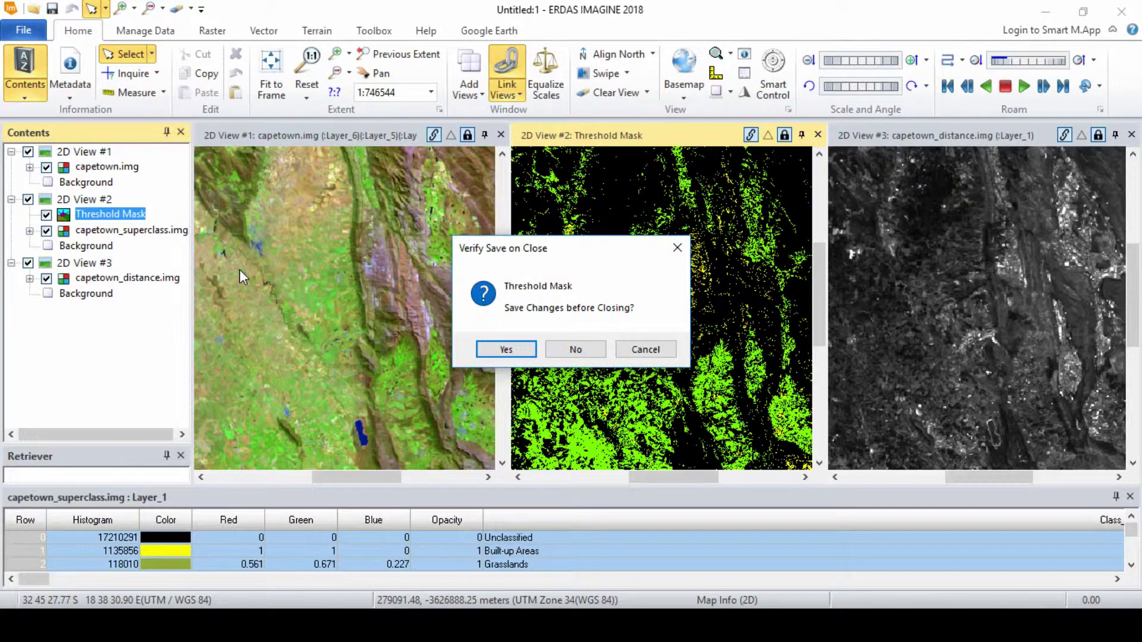
pyautogui.click(573, 350)
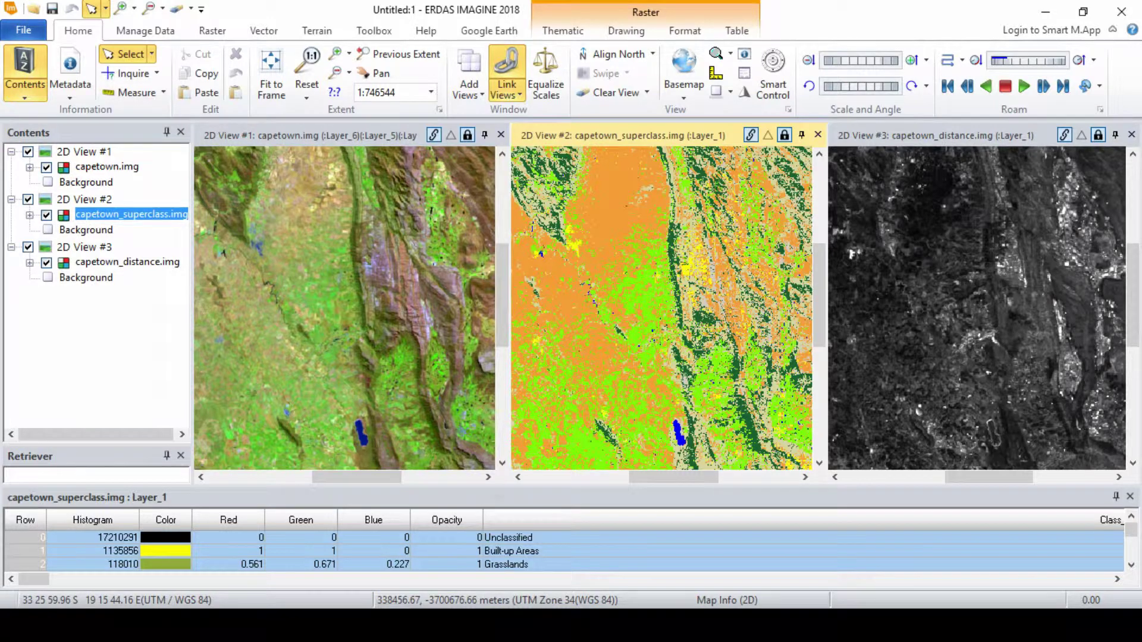
pyautogui.click(281, 154)
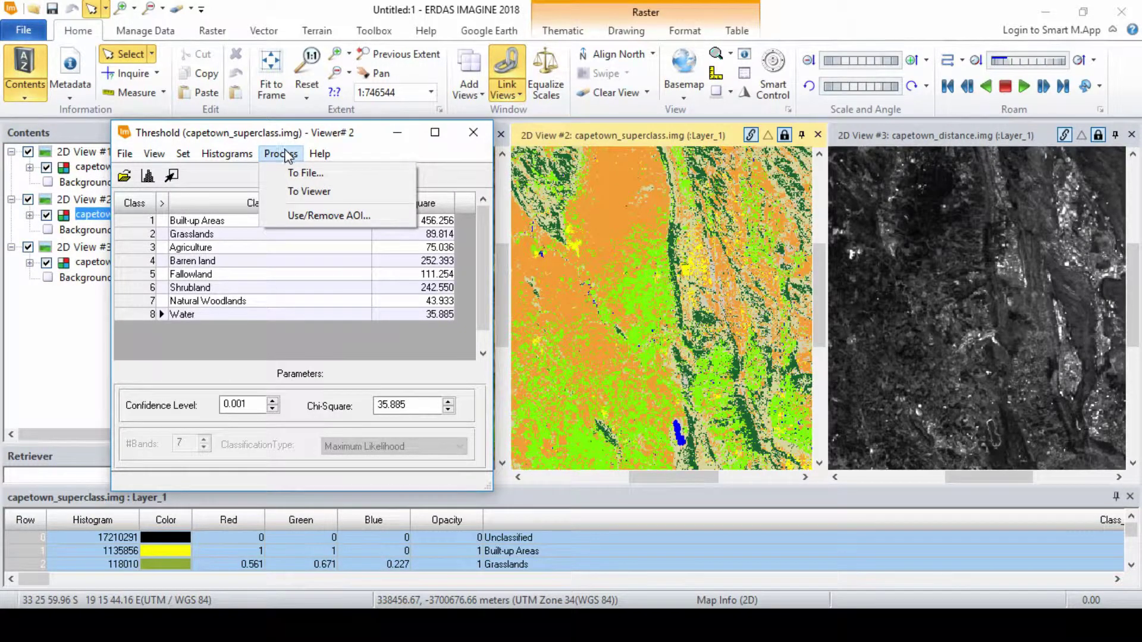
# Write the threshold result to capetown_threshold.img, then close the Threshold tool.
pyautogui.click(300, 173)
pyautogui.write('capetown_threshold')
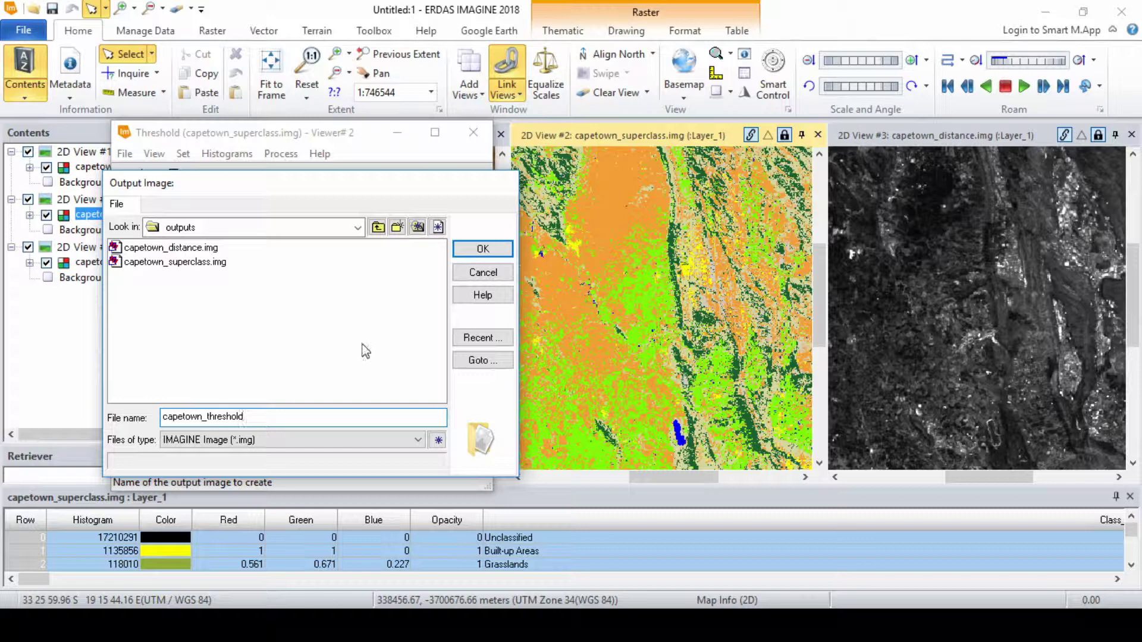
pyautogui.click(480, 250)
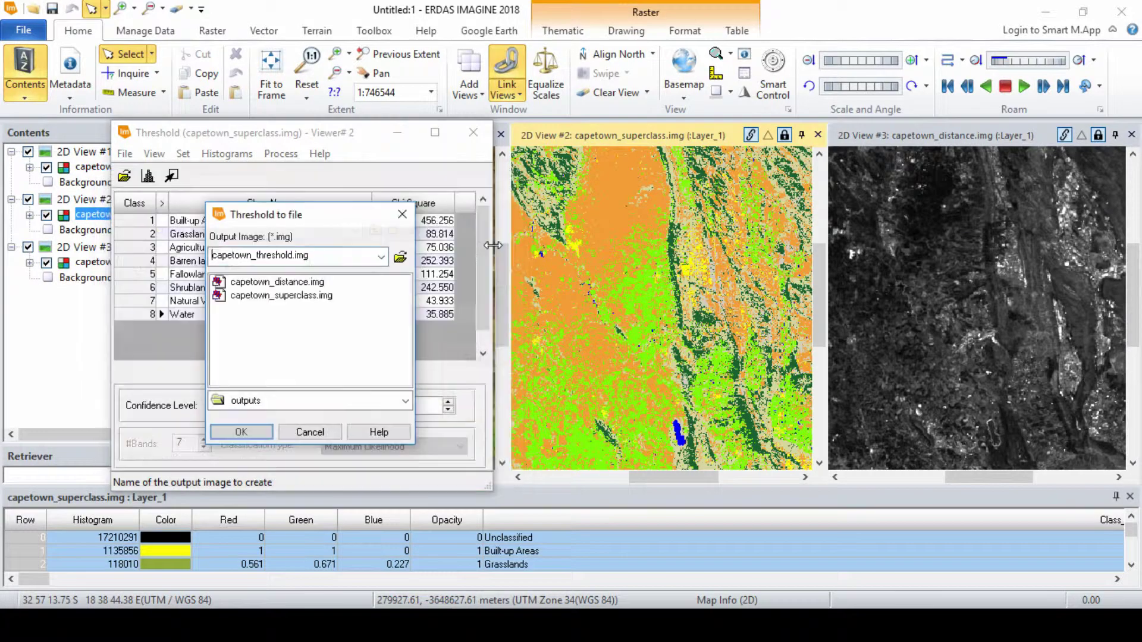
pyautogui.click(241, 432)
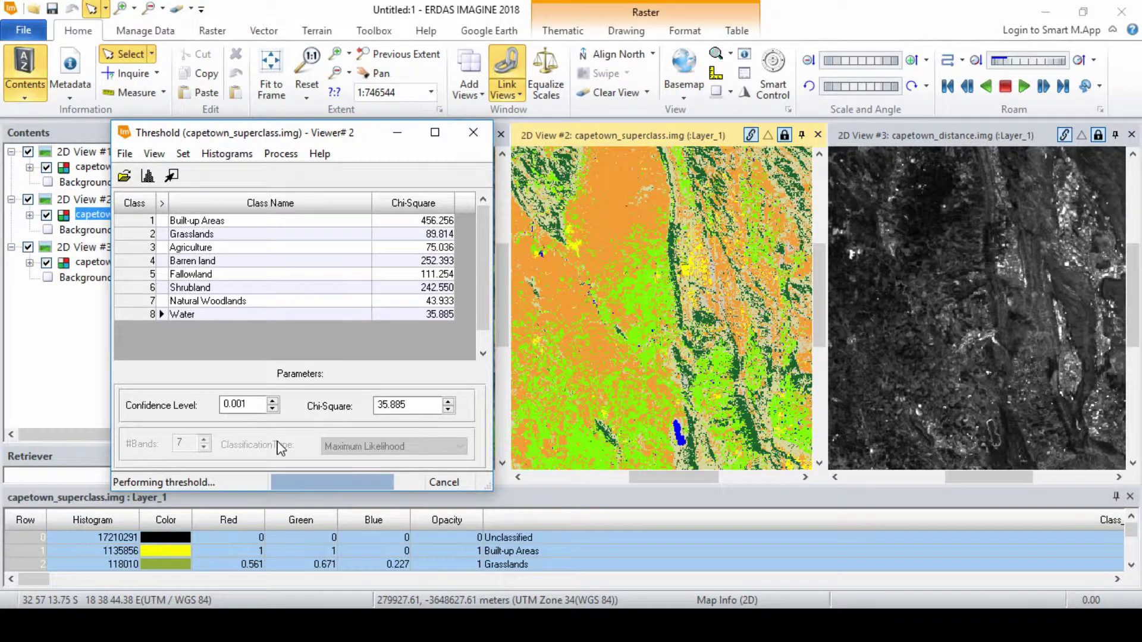
pyautogui.click(473, 132)
# Add capetown_threshold.img from the Outputs folder as a layer in View #2.
pyautogui.rightClick(584, 235)
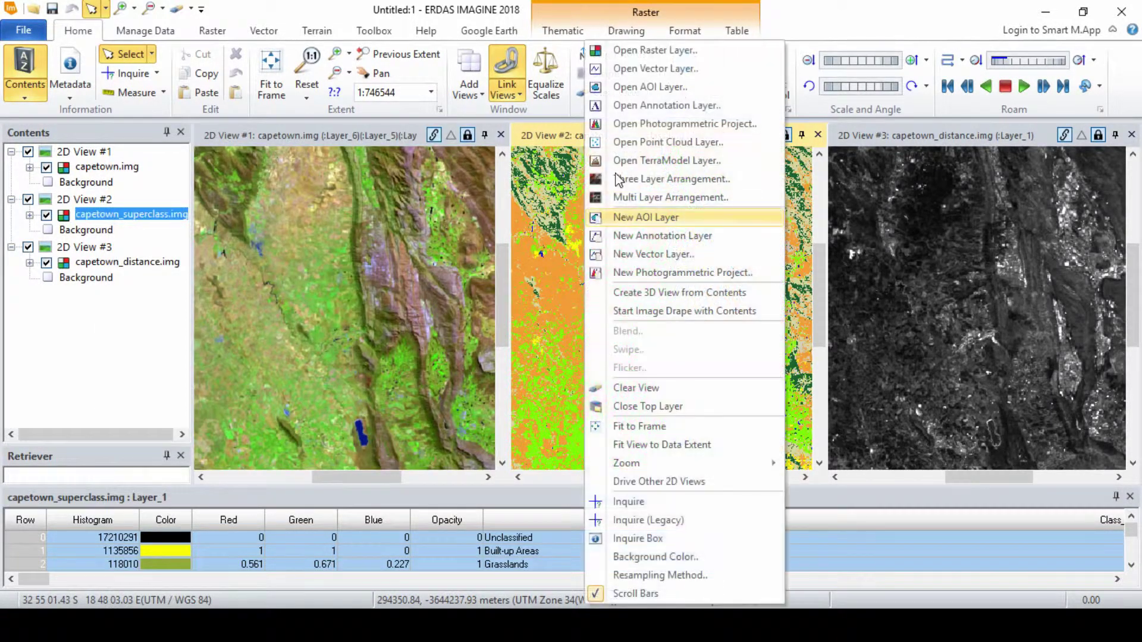
pyautogui.click(654, 48)
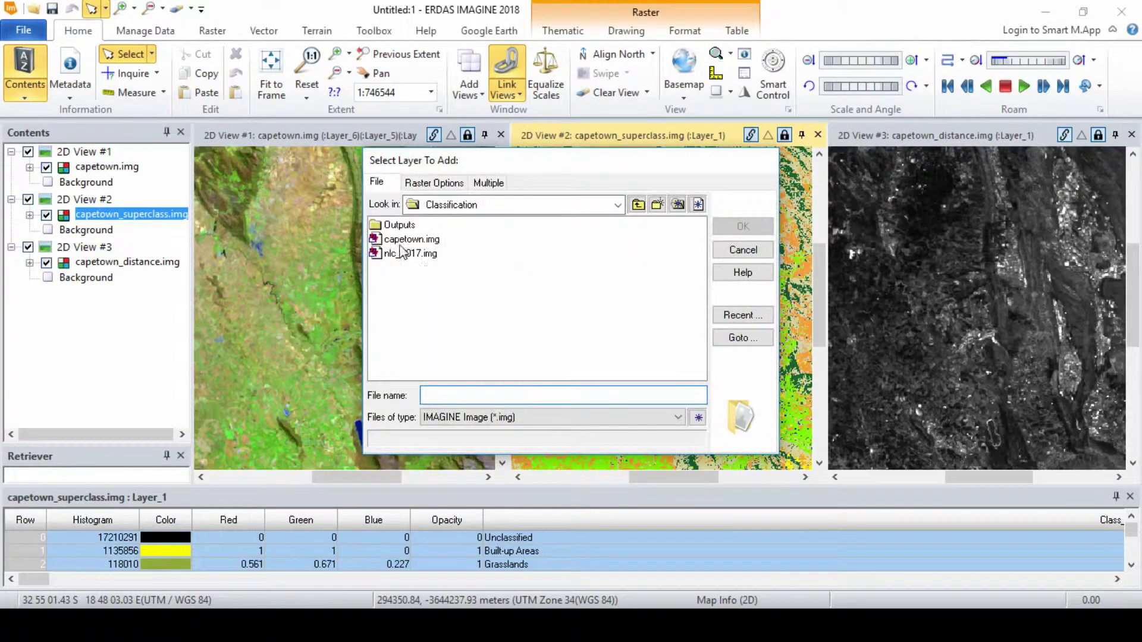
pyautogui.doubleClick(398, 226)
pyautogui.click(461, 255)
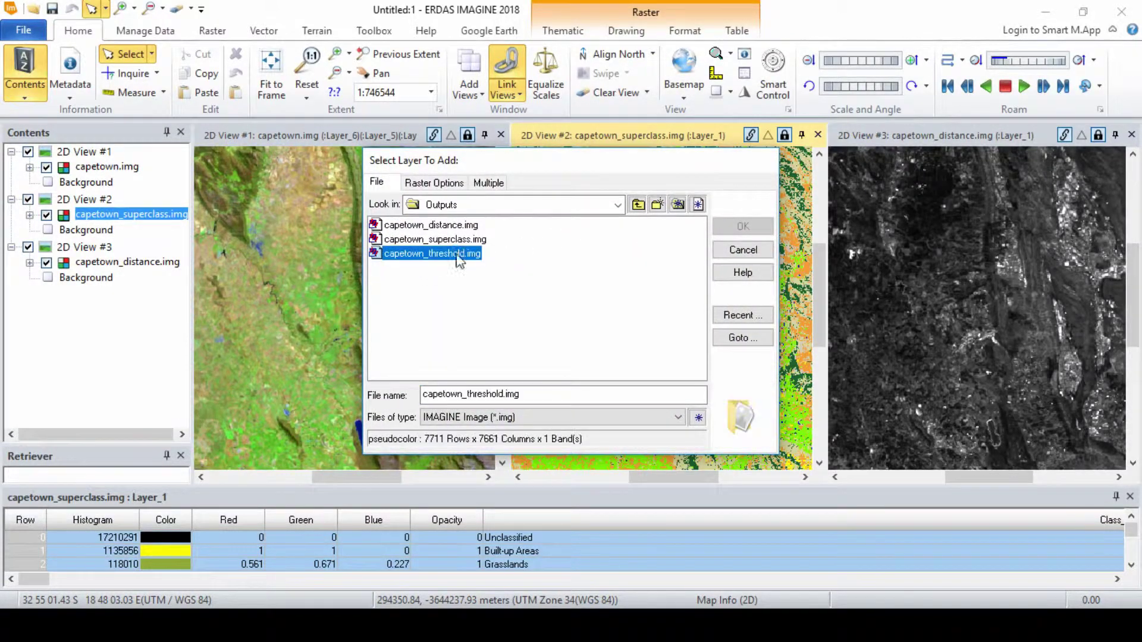
pyautogui.click(742, 227)
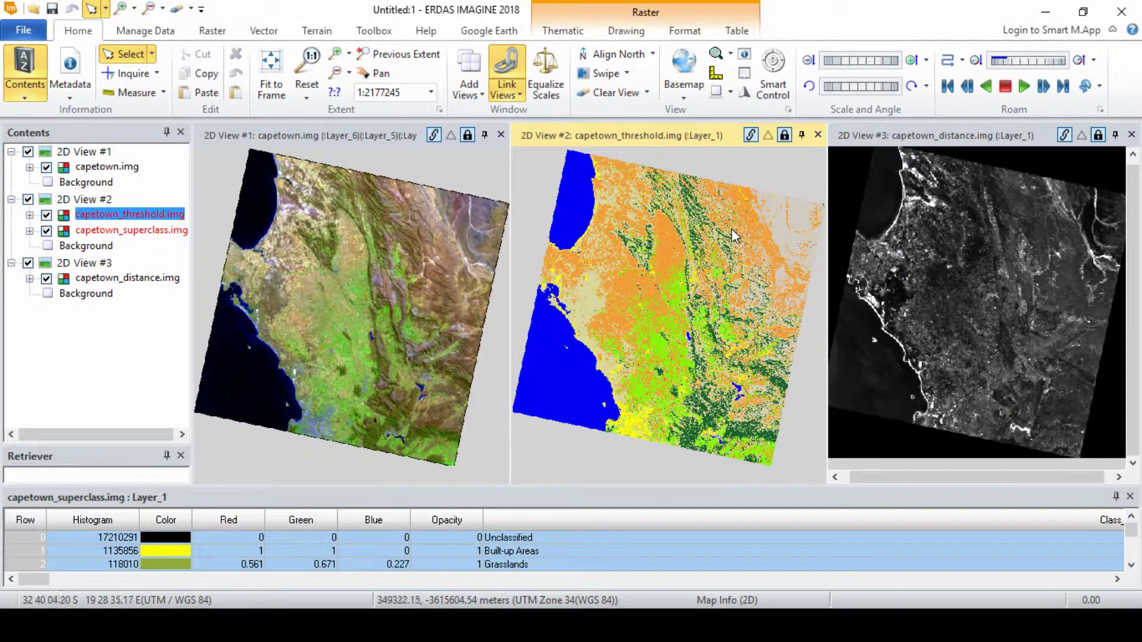
# Expand capetown_threshold.img's class legend in Contents and switch on its Unclassified class.
pyautogui.click(47, 231)
pyautogui.click(46, 231)
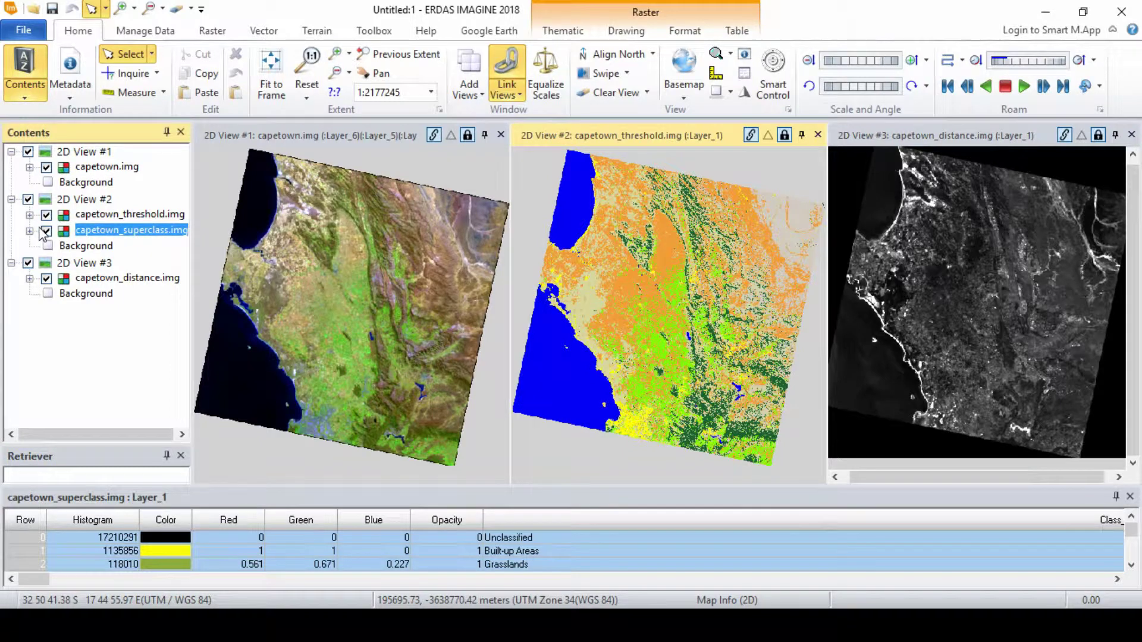
pyautogui.click(30, 215)
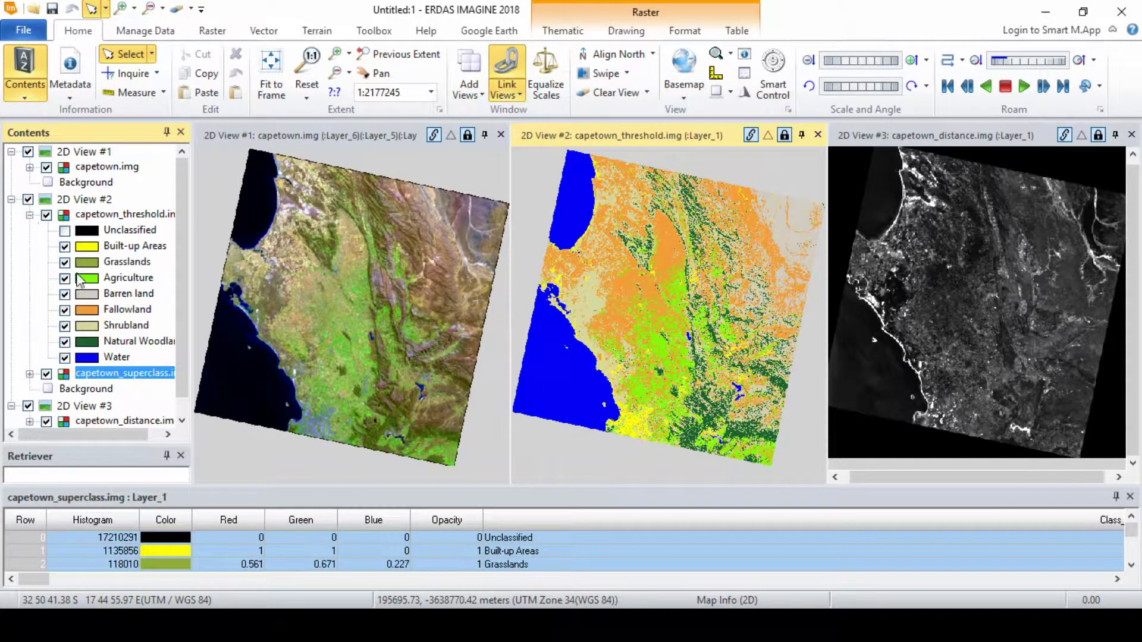
pyautogui.click(64, 233)
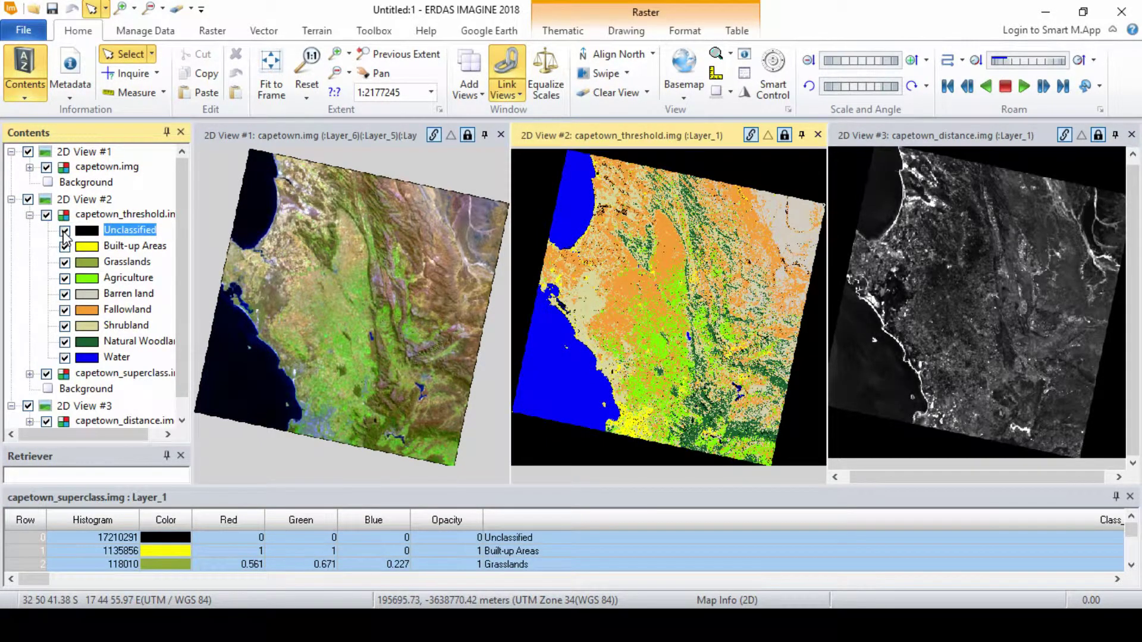
# Hide Built-up Areas, Grasslands, Agriculture, Barren land, Fallowland, Shrubland, Natural Woodland and Water.
pyautogui.click(65, 247)
pyautogui.click(65, 262)
pyautogui.click(65, 278)
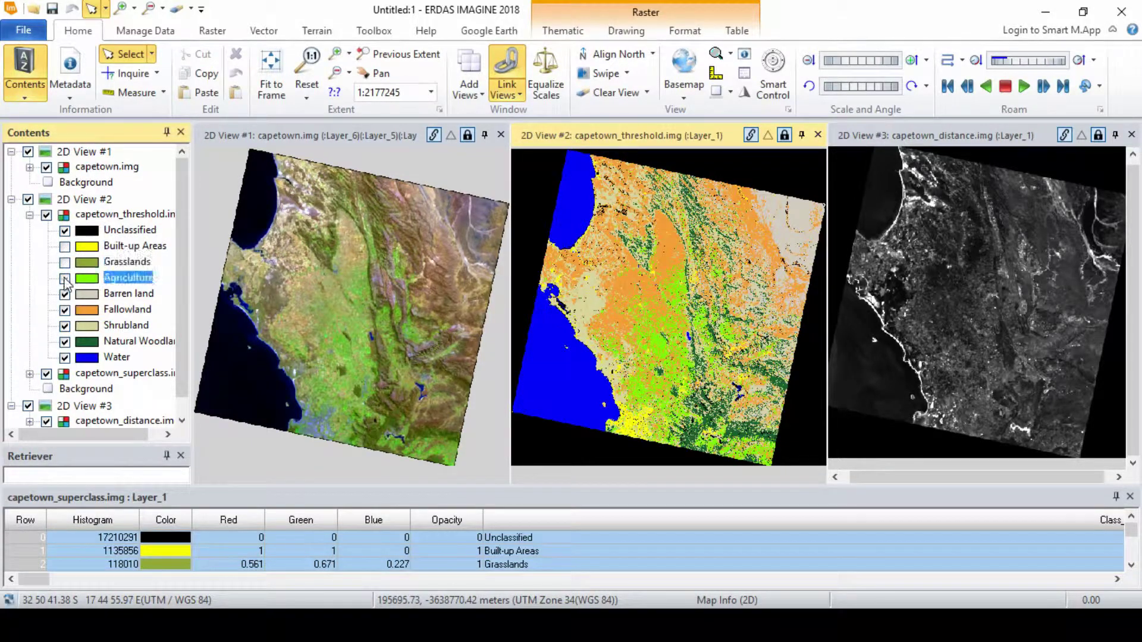
pyautogui.click(65, 295)
pyautogui.click(65, 310)
pyautogui.click(65, 325)
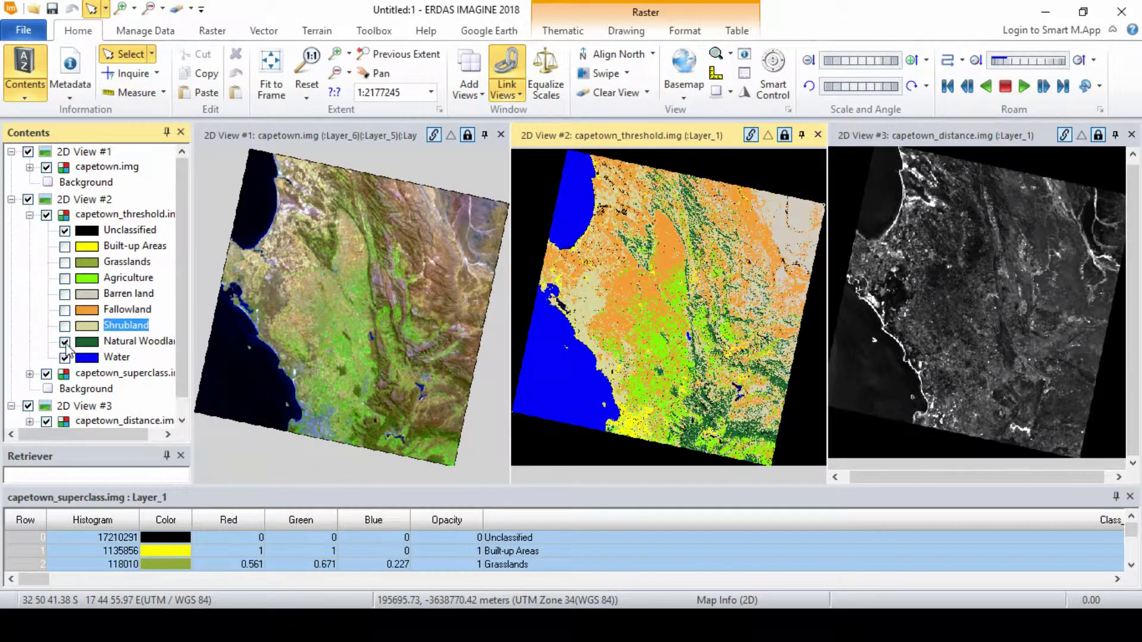
pyautogui.click(65, 341)
pyautogui.click(64, 358)
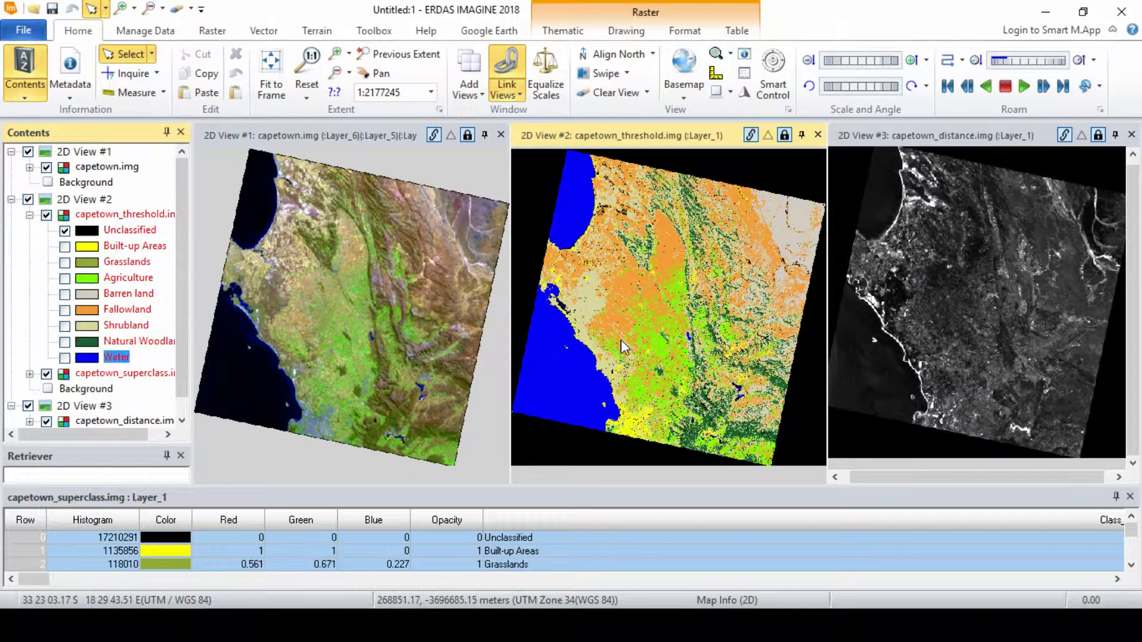
pyautogui.click(65, 233)
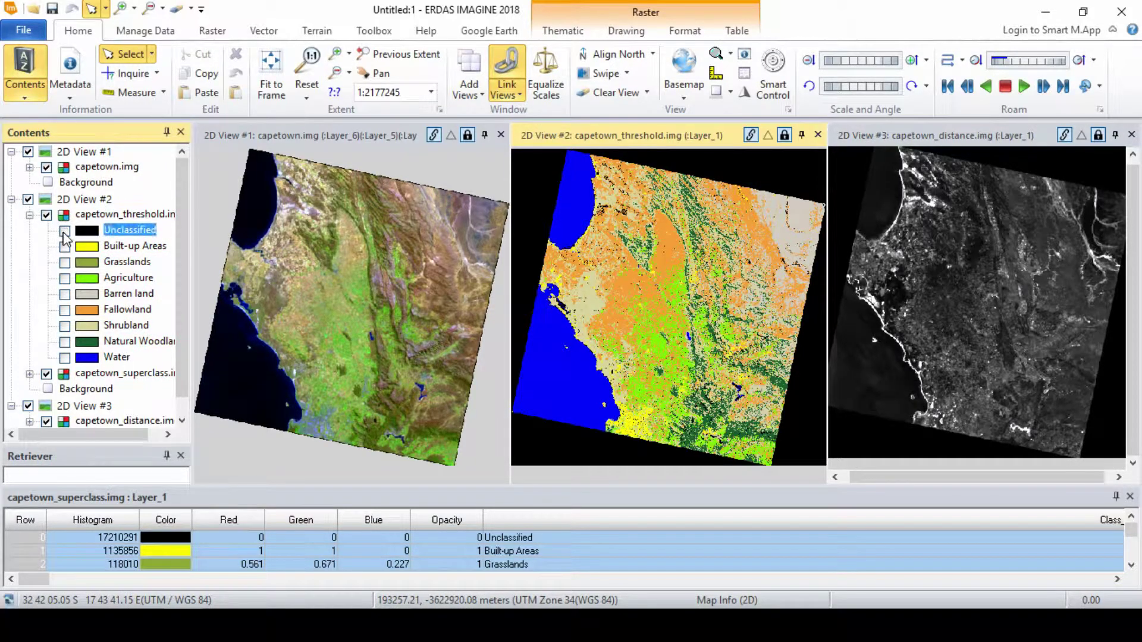